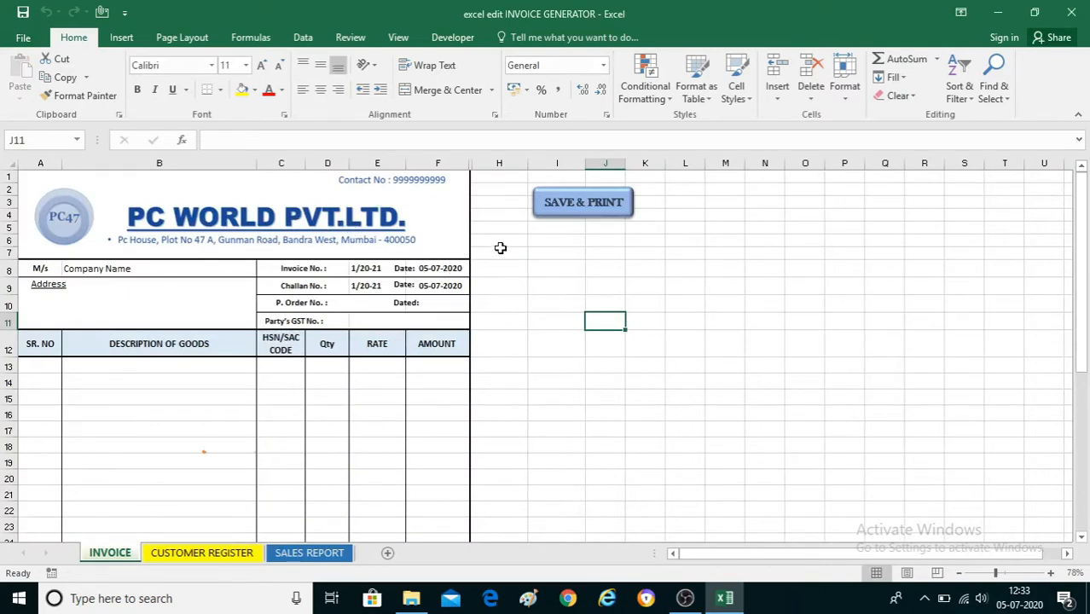
Examine the INVOICE sheet's sections: company header, customer and invoice details, item rows, totals, and the bank details and terms block.
drag(500, 248, 247, 223)
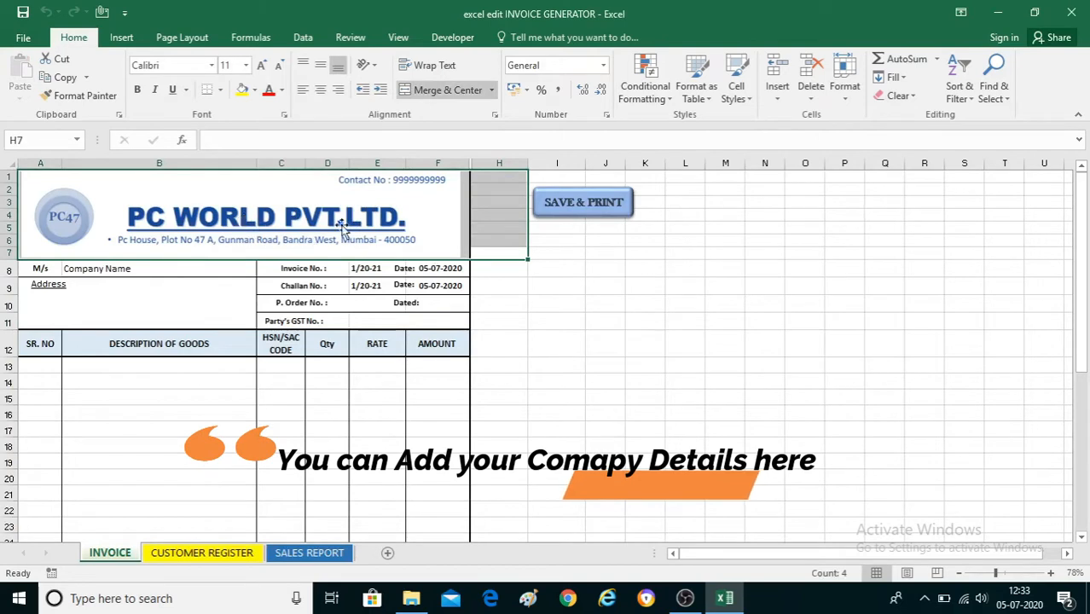
click(556, 284)
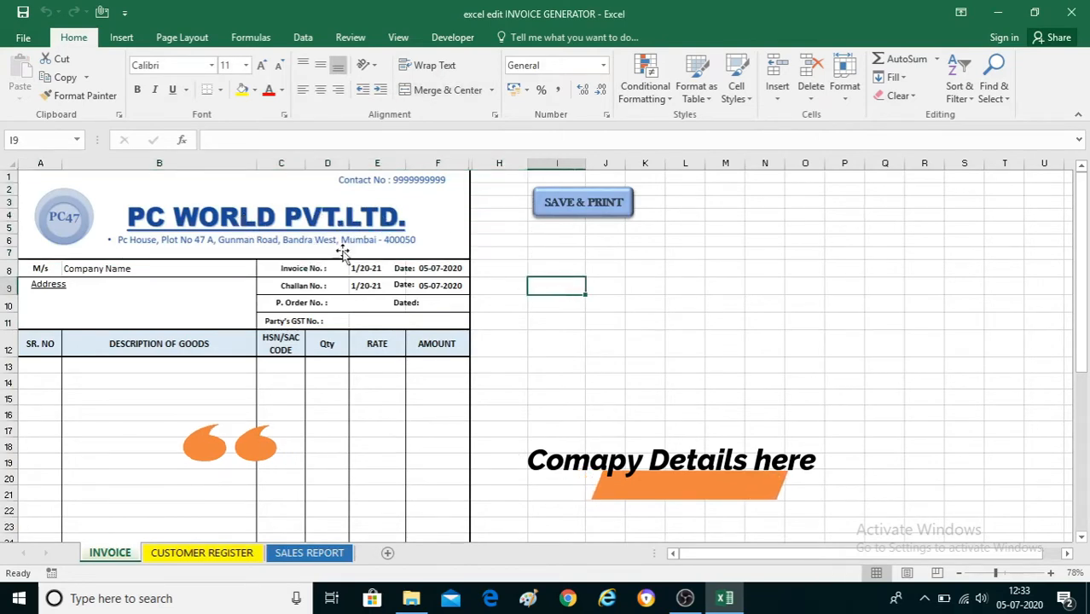
drag(38, 271, 414, 299)
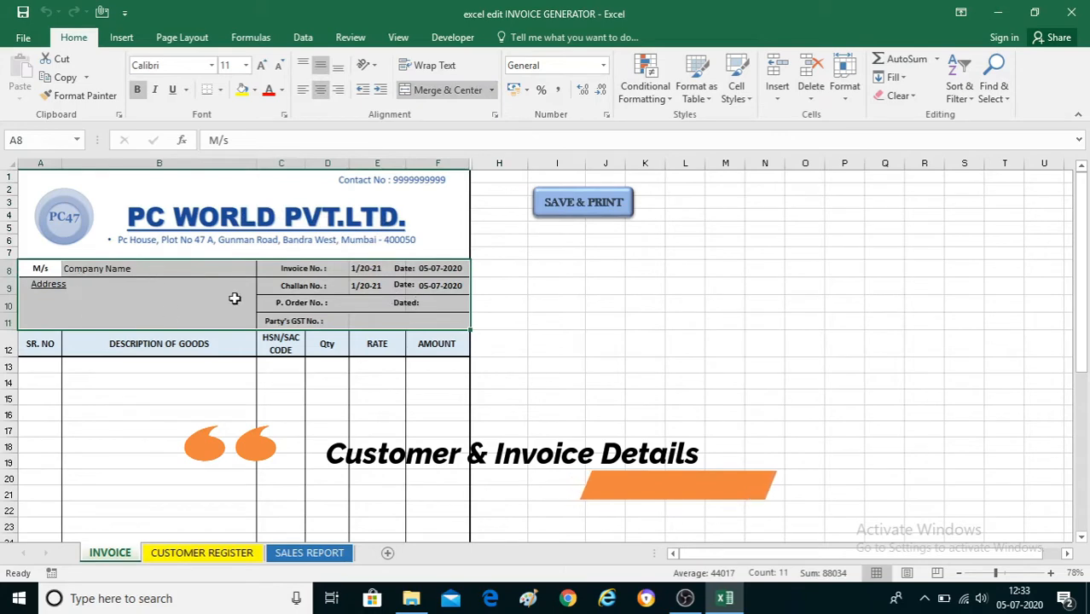
drag(58, 366, 461, 416)
scroll(268, 377, down, 6)
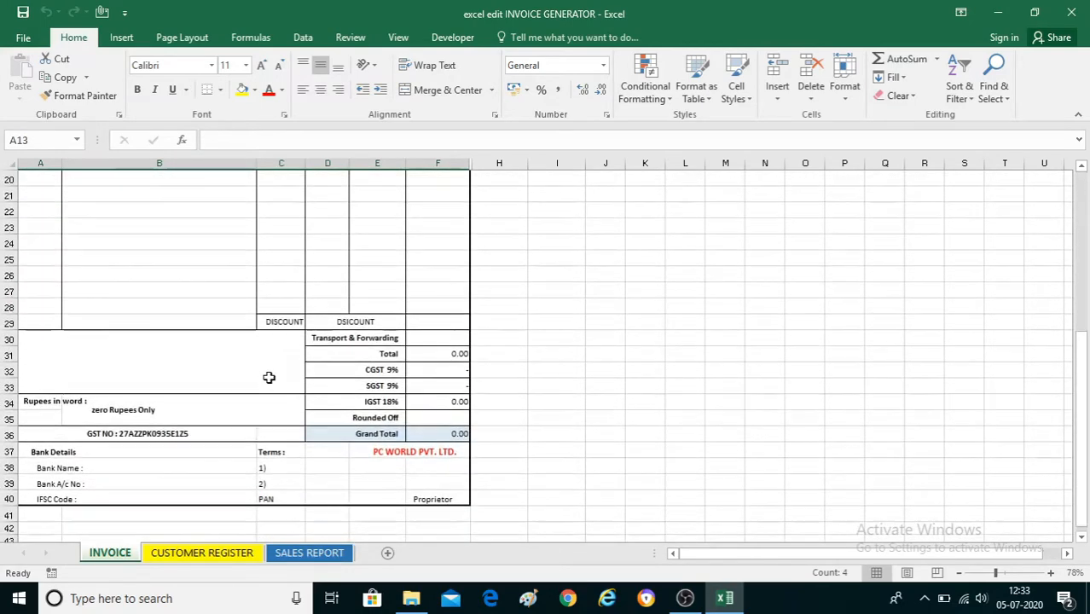
click(66, 322)
drag(66, 322, 454, 429)
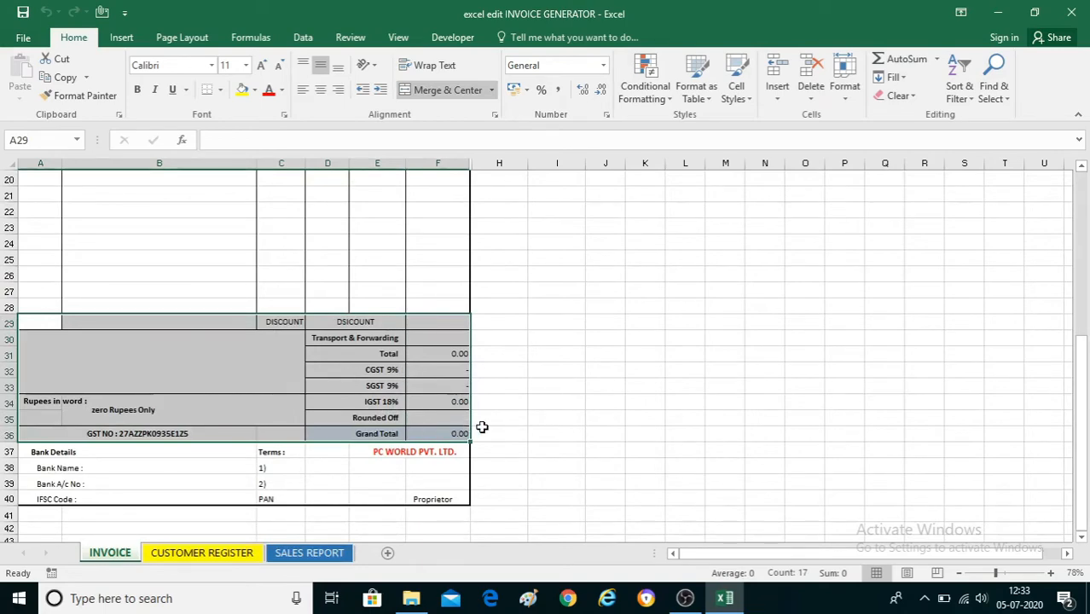
scroll(482, 426, down, 2)
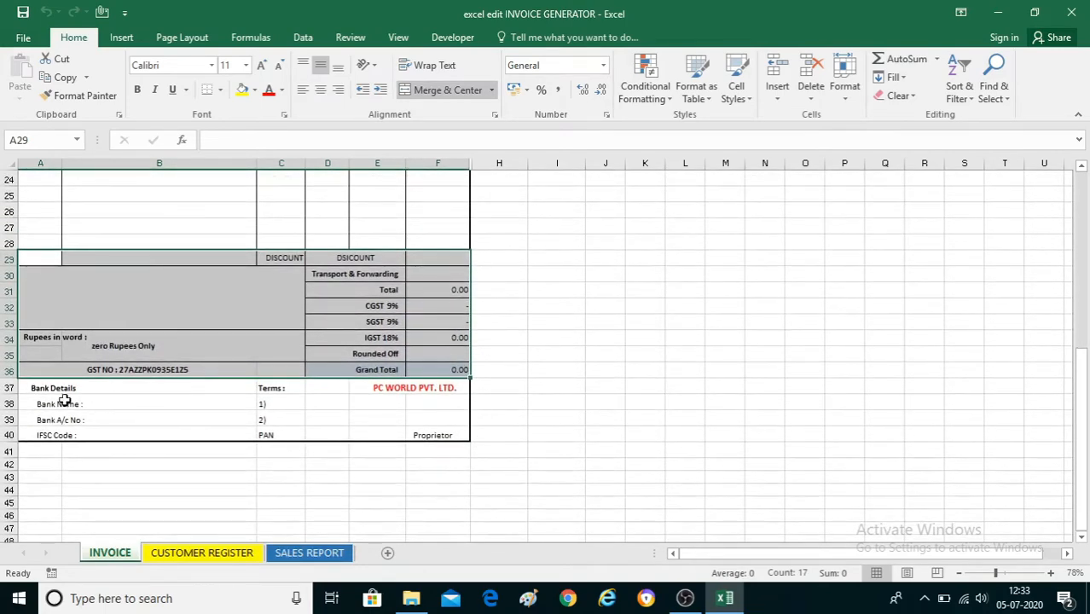
drag(52, 388, 488, 435)
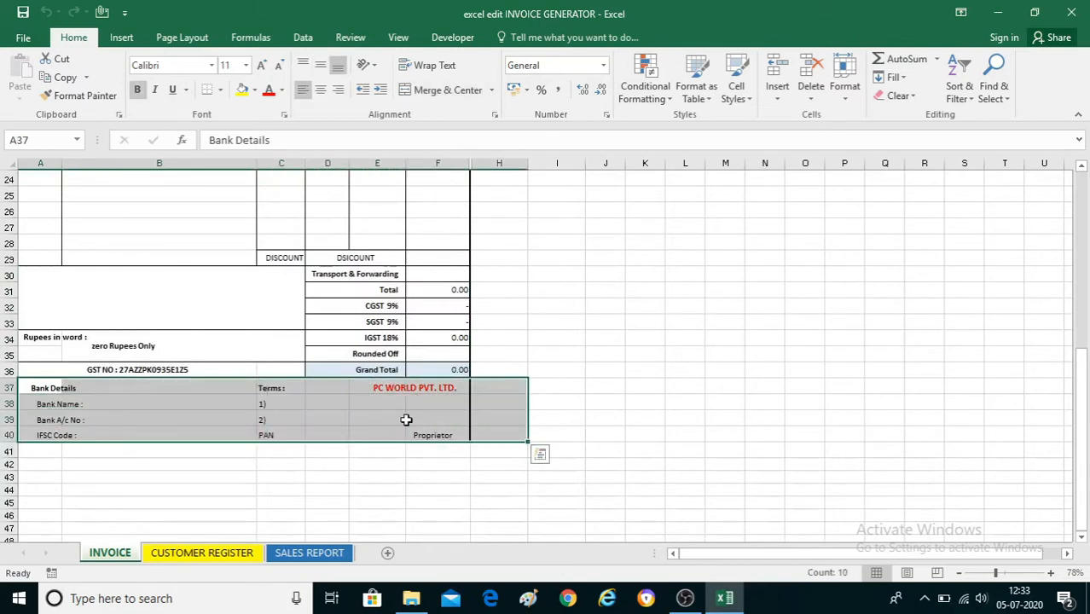
click(520, 322)
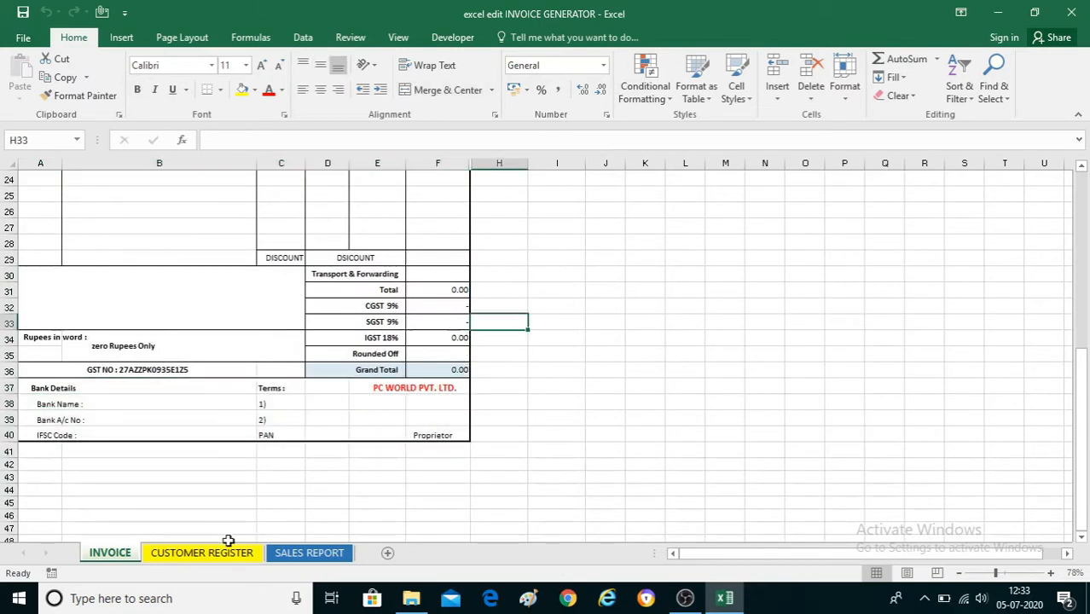
Review the customer columns on the CUSTOMER REGISTER sheet through the discount column, and the column headings on the SALES REPORT sheet.
click(201, 556)
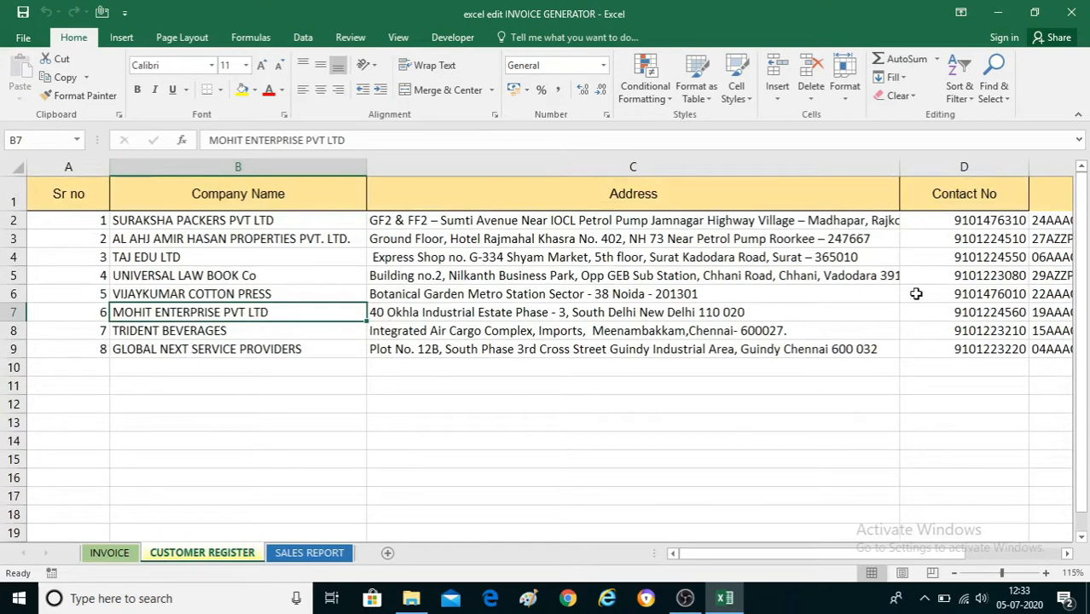
click(992, 345)
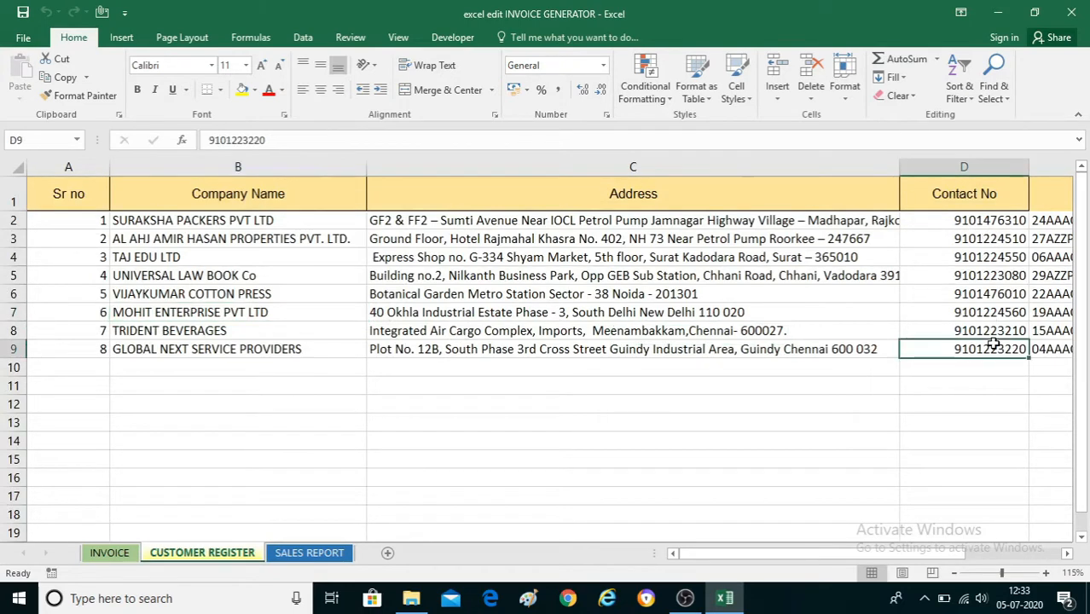
key(Right)
key(Right)
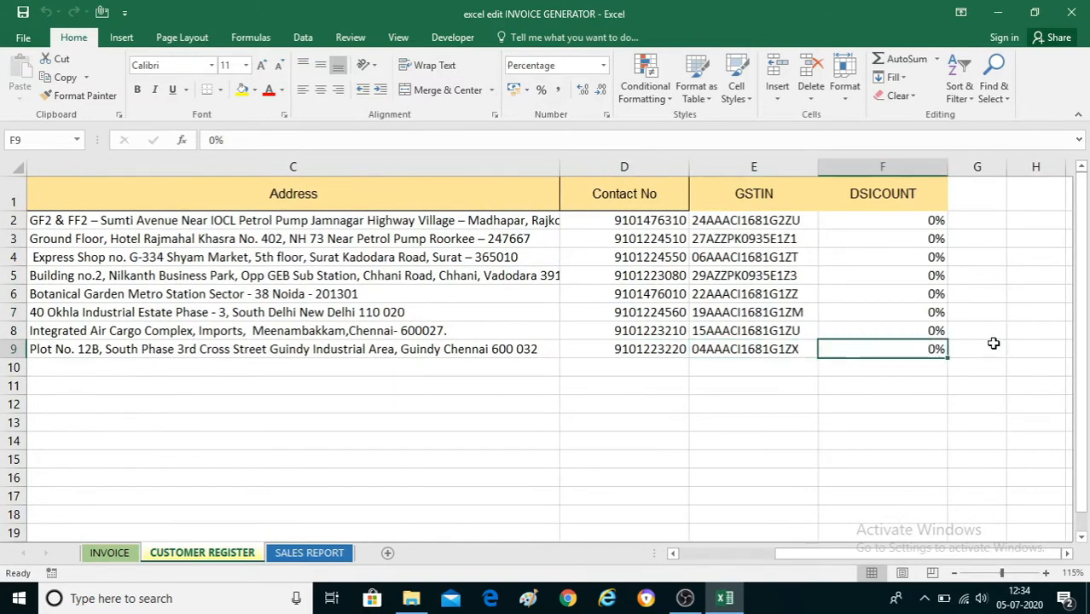
click(312, 553)
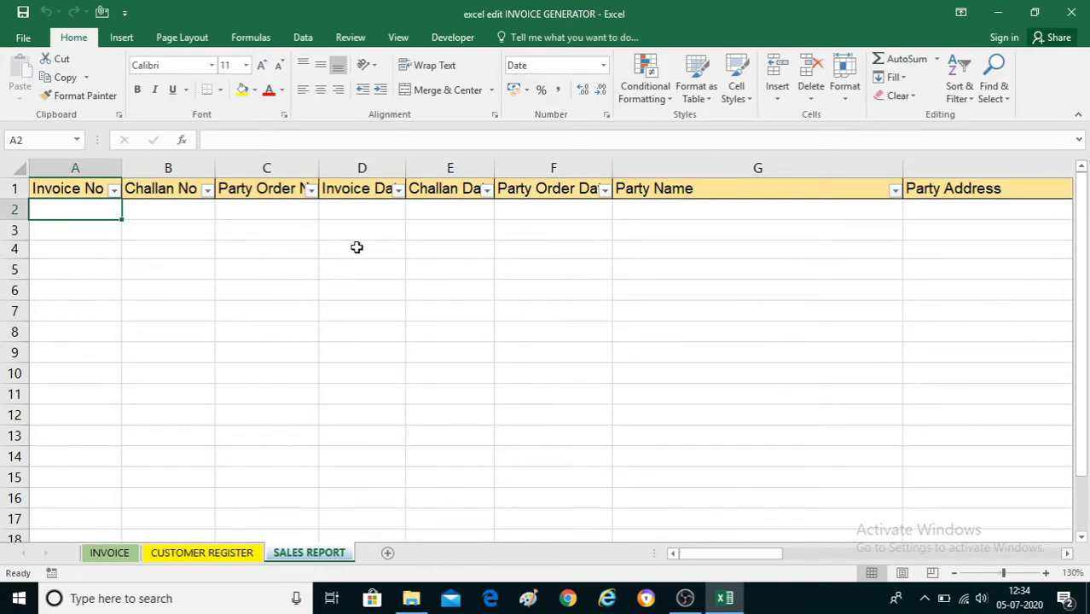
Return to the top of the INVOICE sheet and view the companies offered by the customer name cell B8.
click(117, 552)
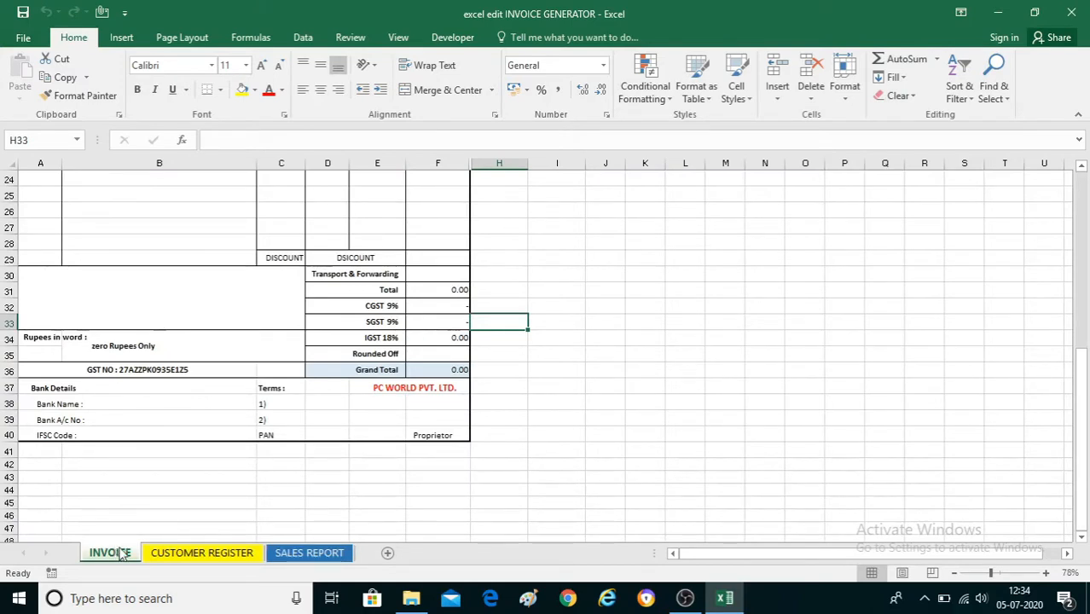
scroll(213, 470, up, 5)
scroll(213, 470, up, 3)
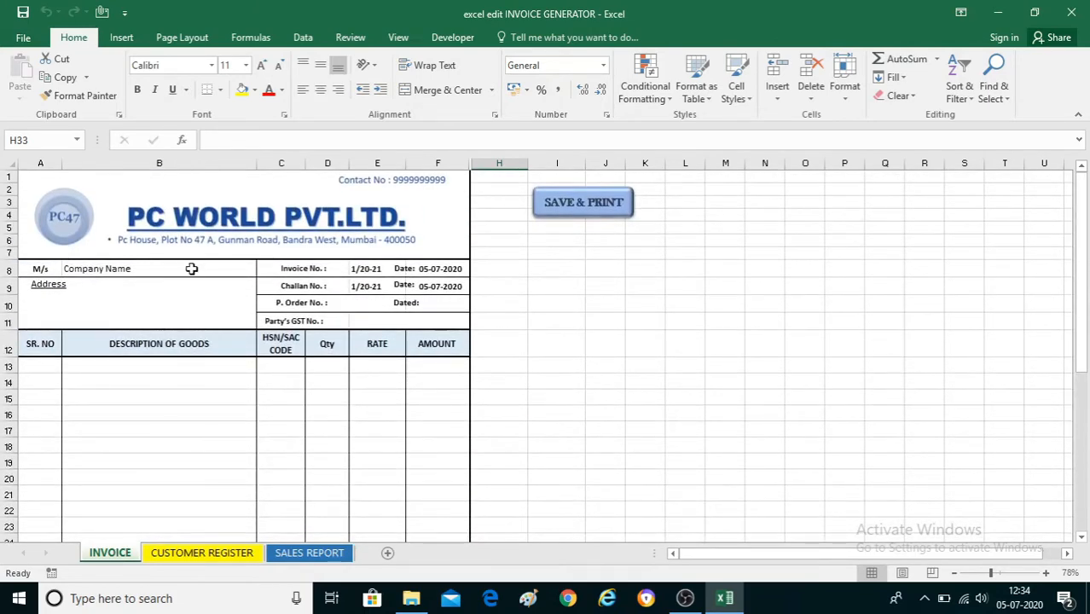
click(189, 269)
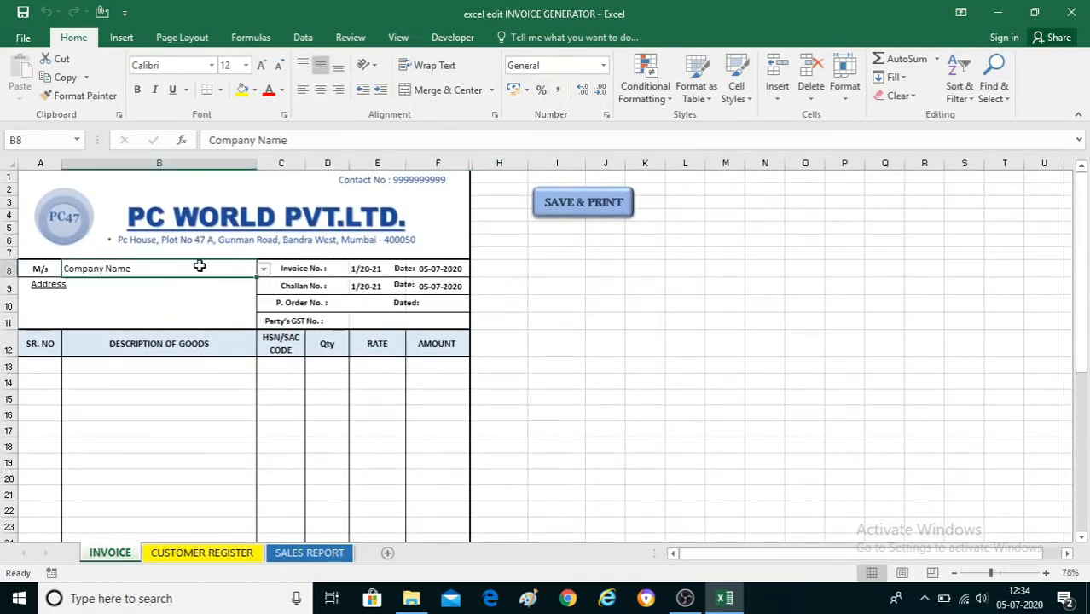
click(264, 269)
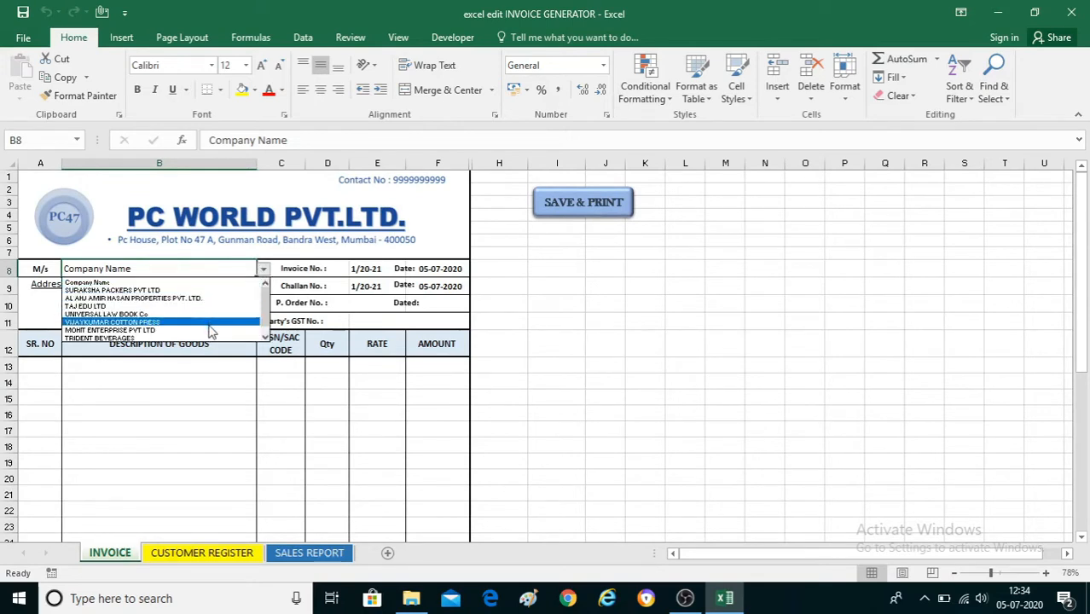
click(232, 269)
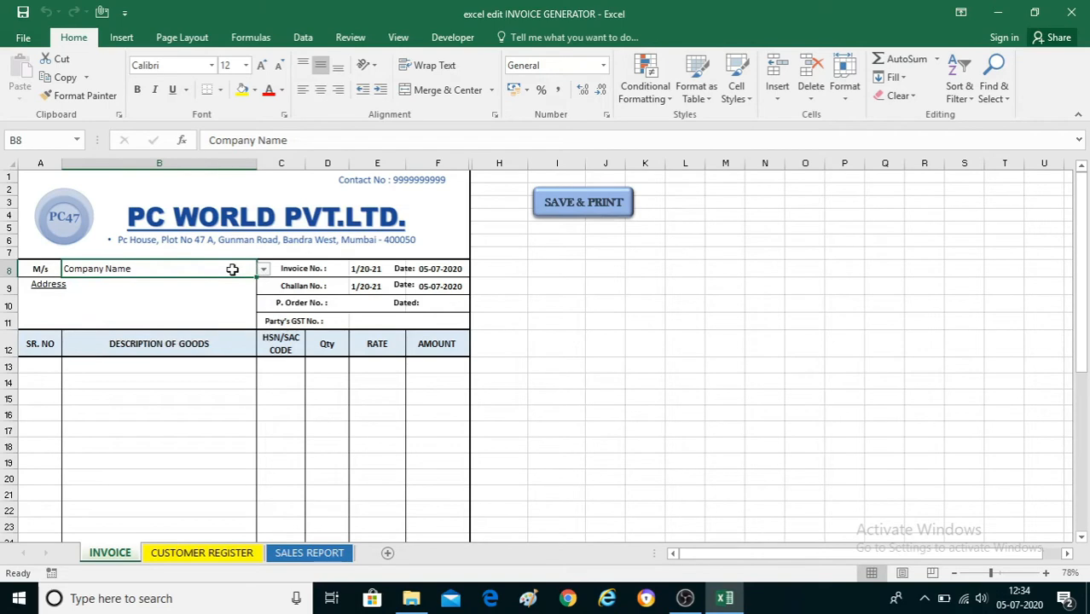
Set the data validation of cell B8 to a List with the source ='CUSTOMER REGISTER'!$B:$B.
click(303, 37)
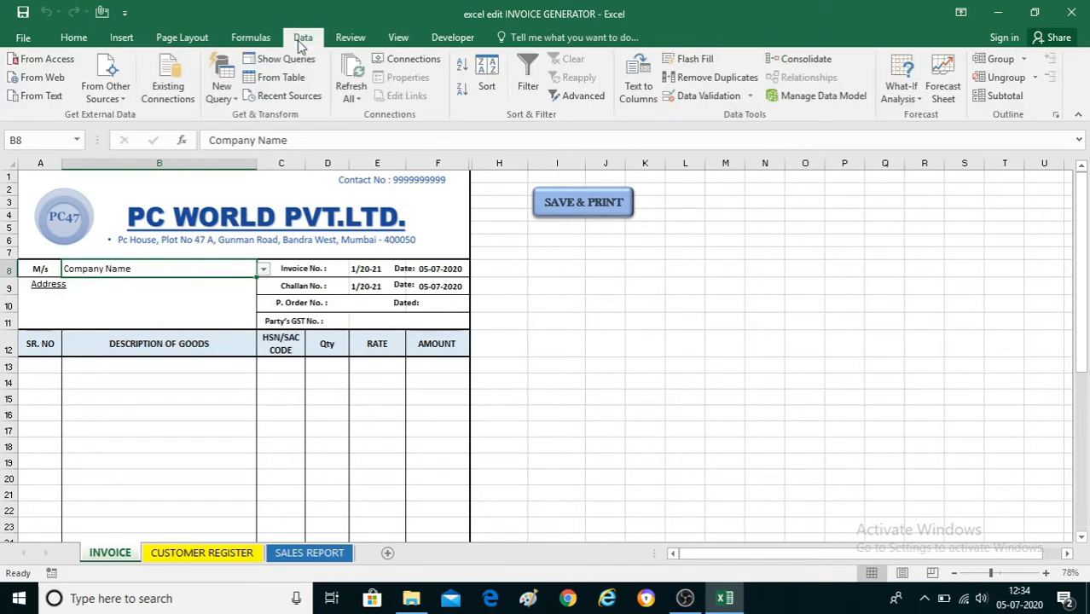
click(701, 93)
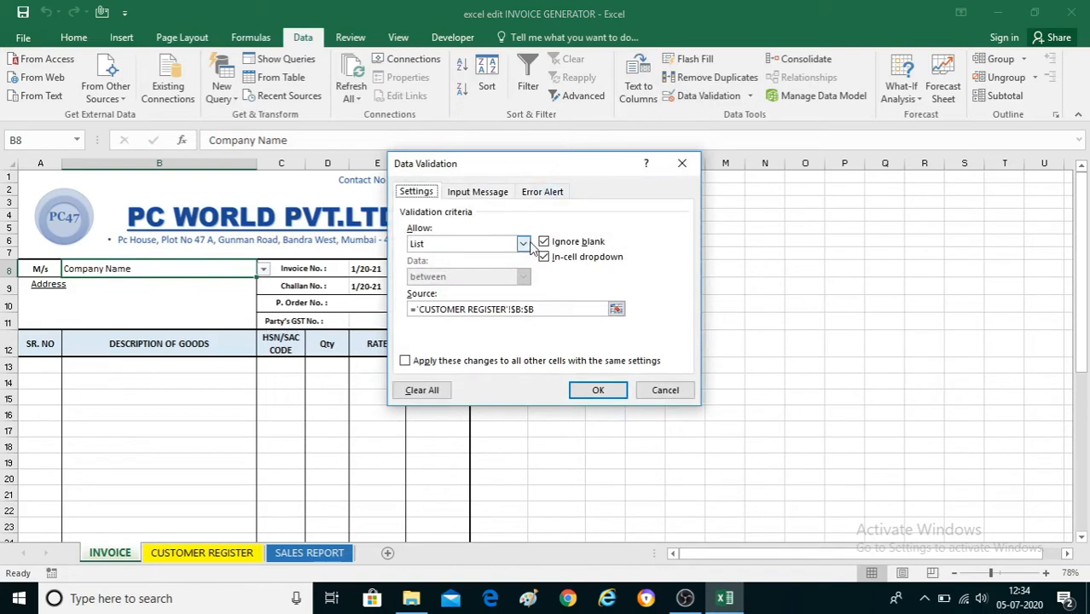
click(522, 244)
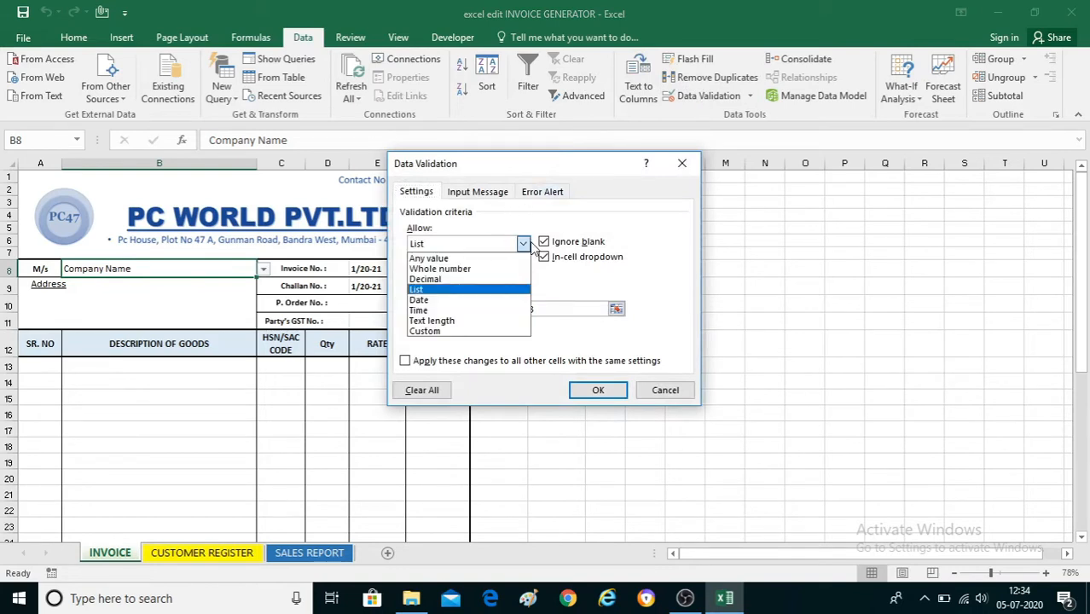
click(470, 290)
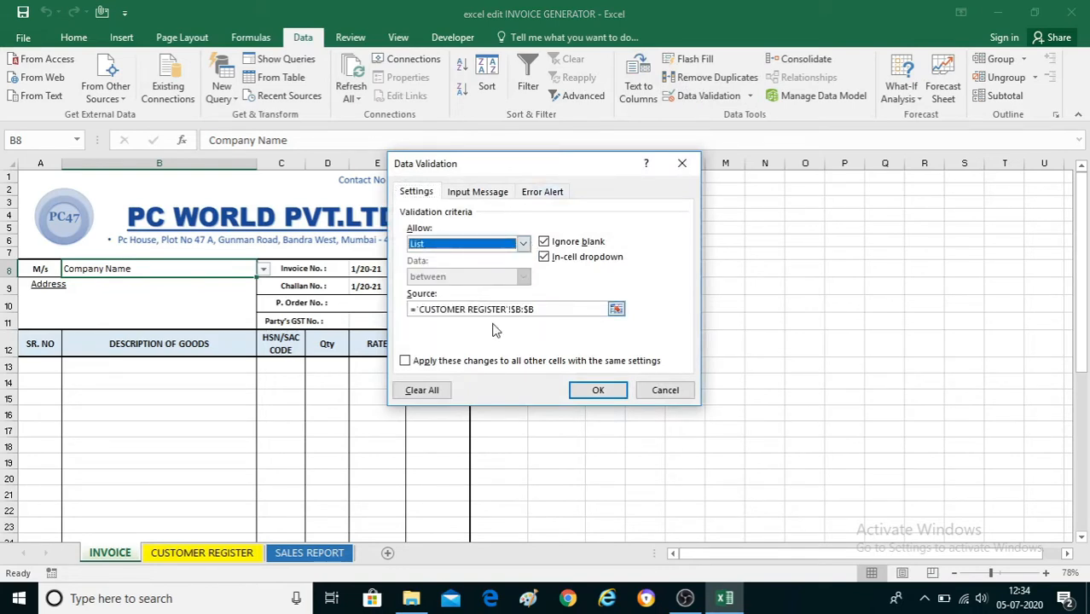
click(569, 309)
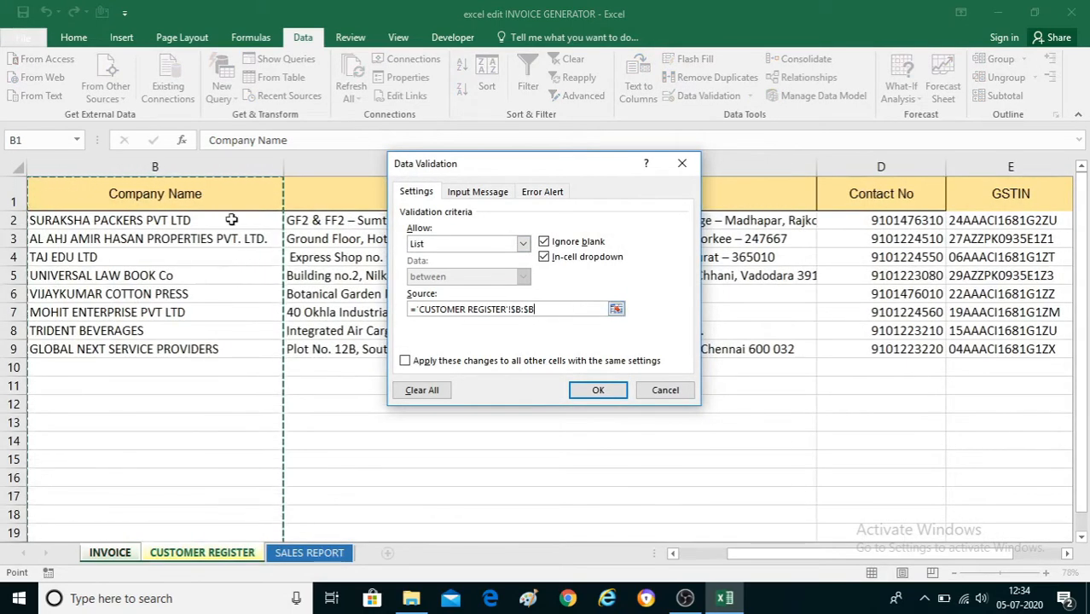
click(597, 392)
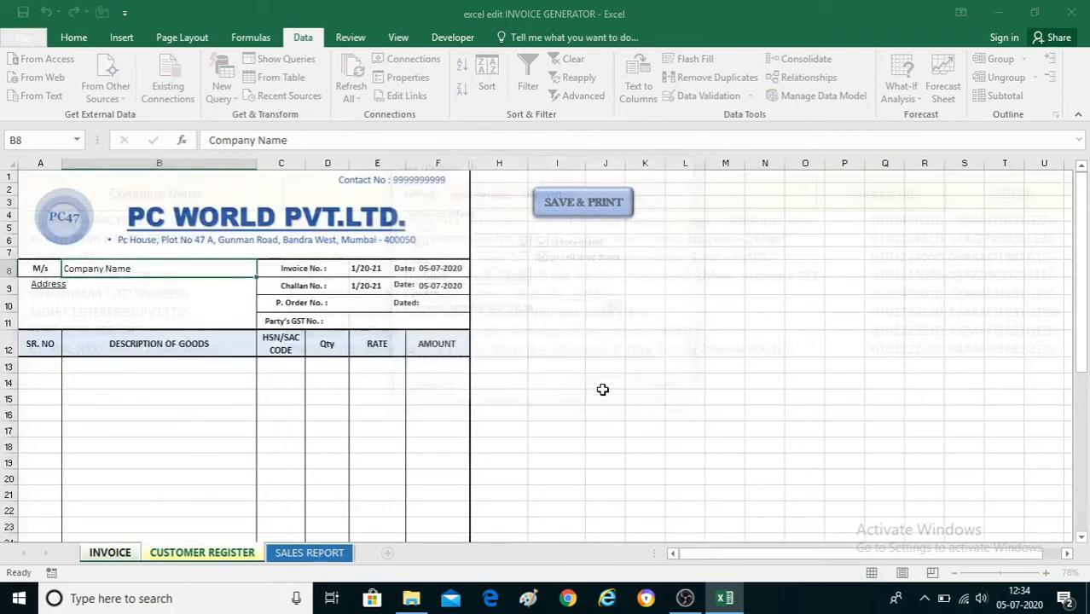
Inspect the formulas behind the customer address, the party's GST number and the invoice date.
click(172, 293)
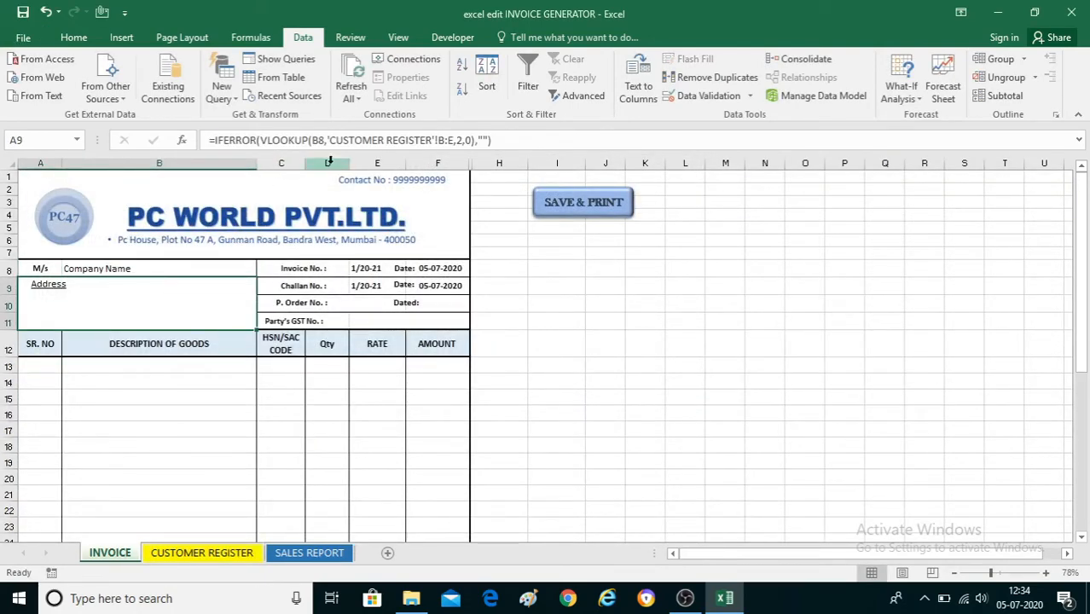
click(363, 318)
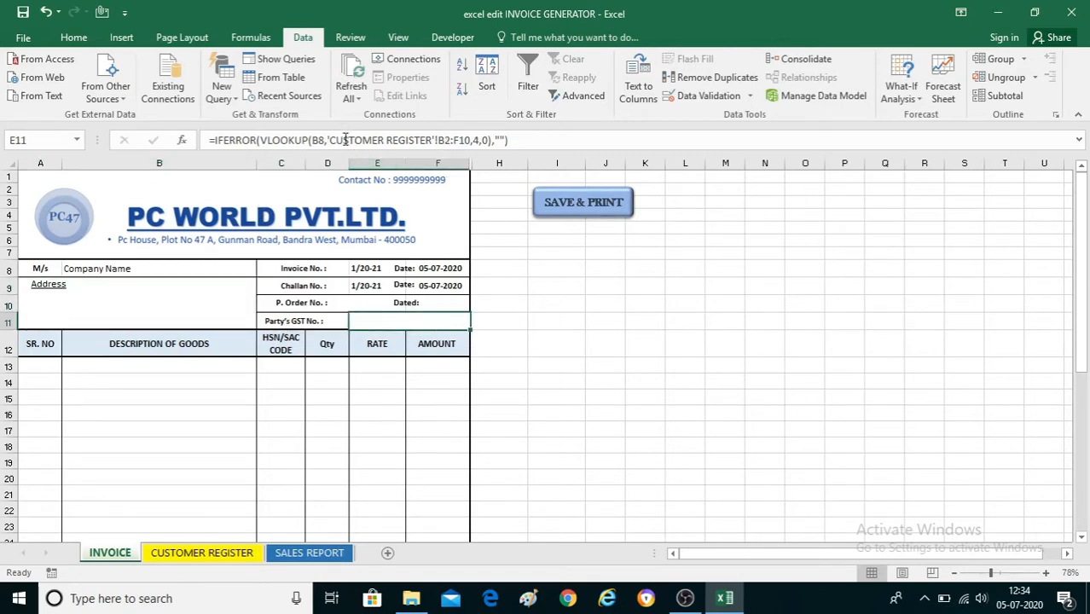
click(174, 311)
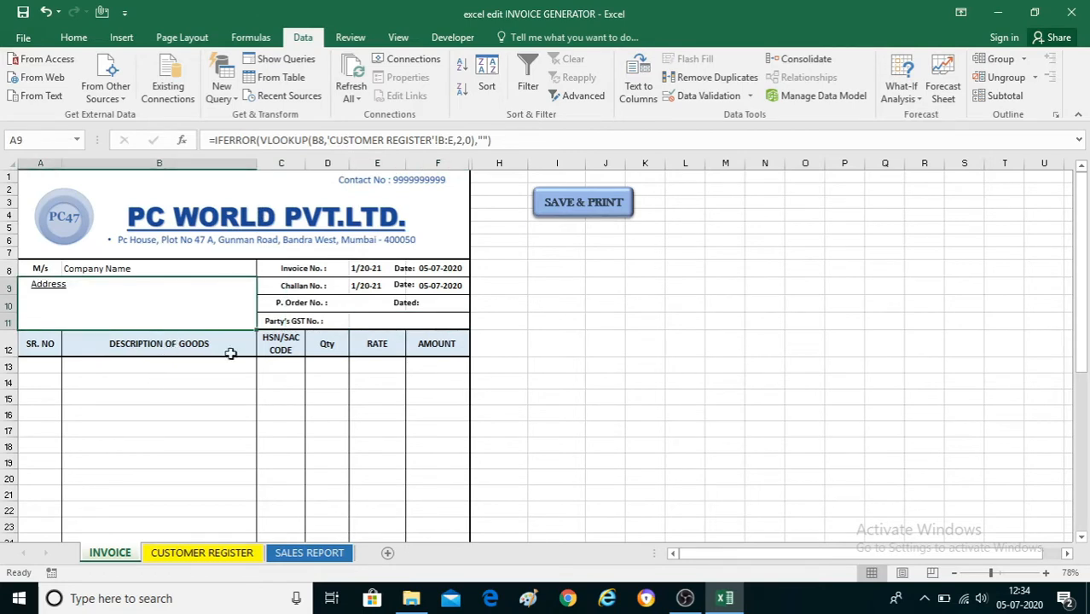
click(442, 270)
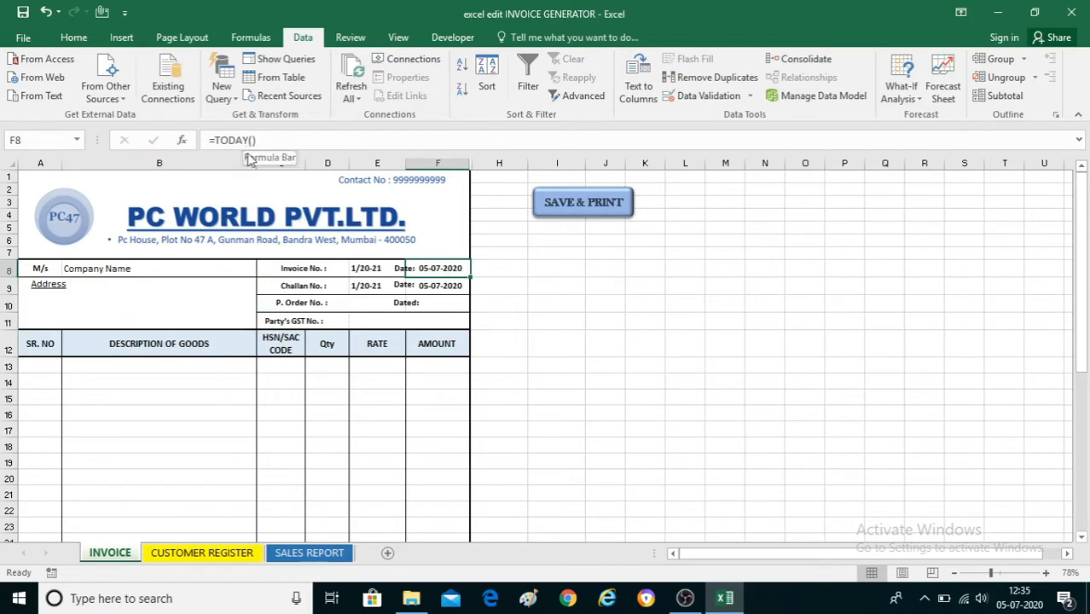
Enter serial number 1 in cell A13 of the first item row.
click(116, 368)
key(Left)
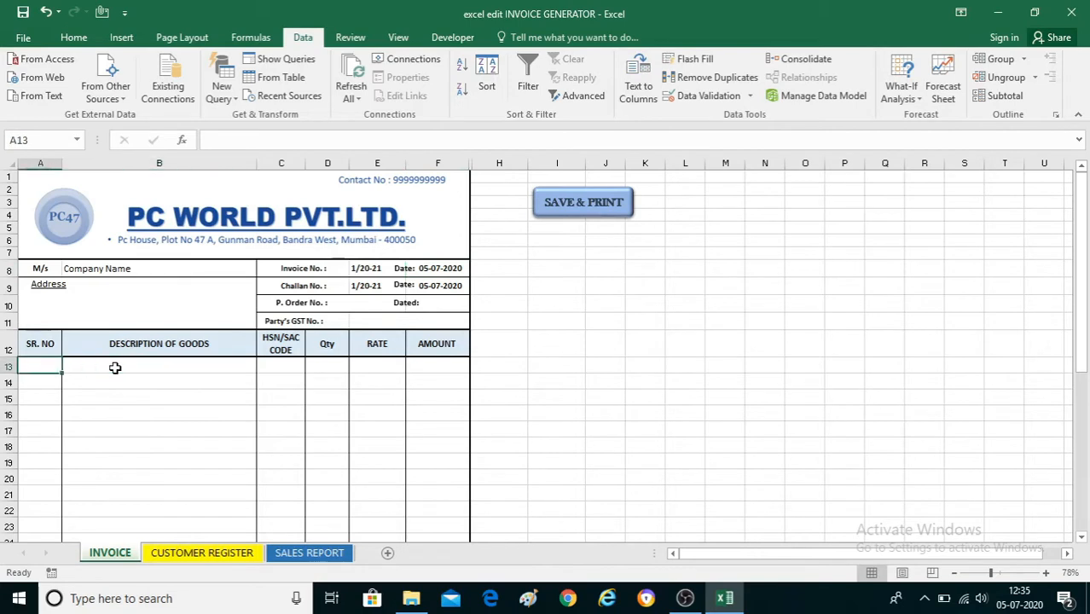
text(1)
key(Tab)
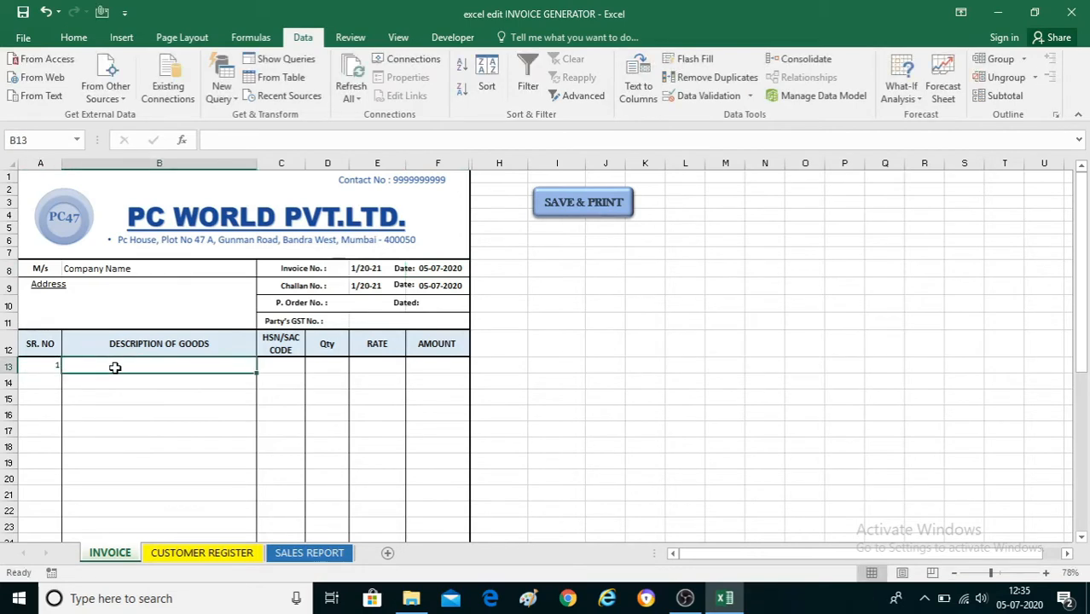
Choose MOHIT ENTERPRISE PVT LTD as the invoice's customer in cell B8.
click(182, 267)
click(263, 269)
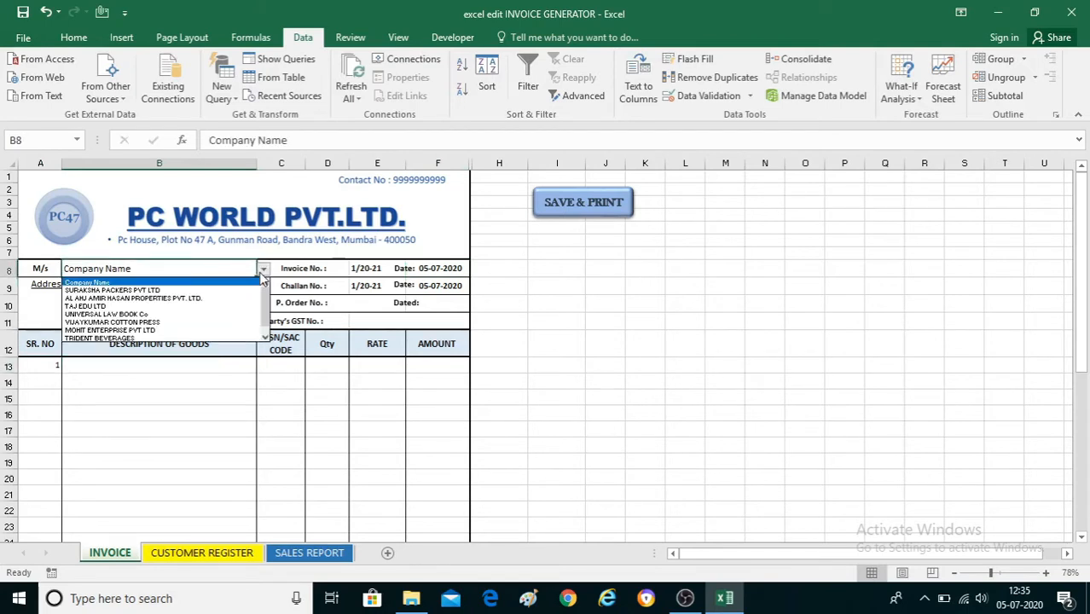
click(158, 331)
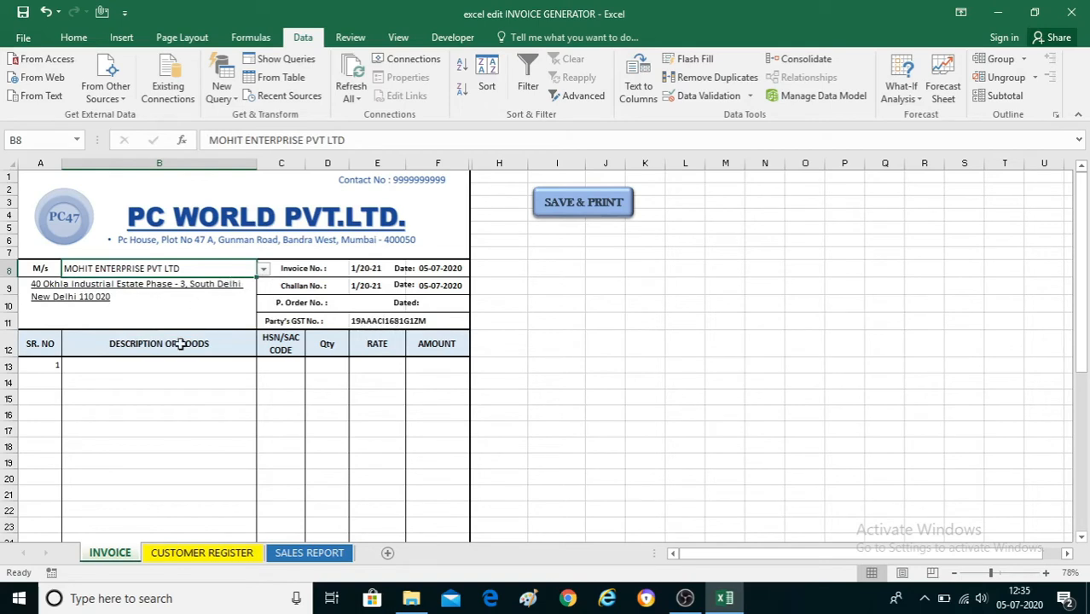
Enter SmartPhone as the description of goods and 9999 as the HSN/SAC code in the first item row.
click(162, 364)
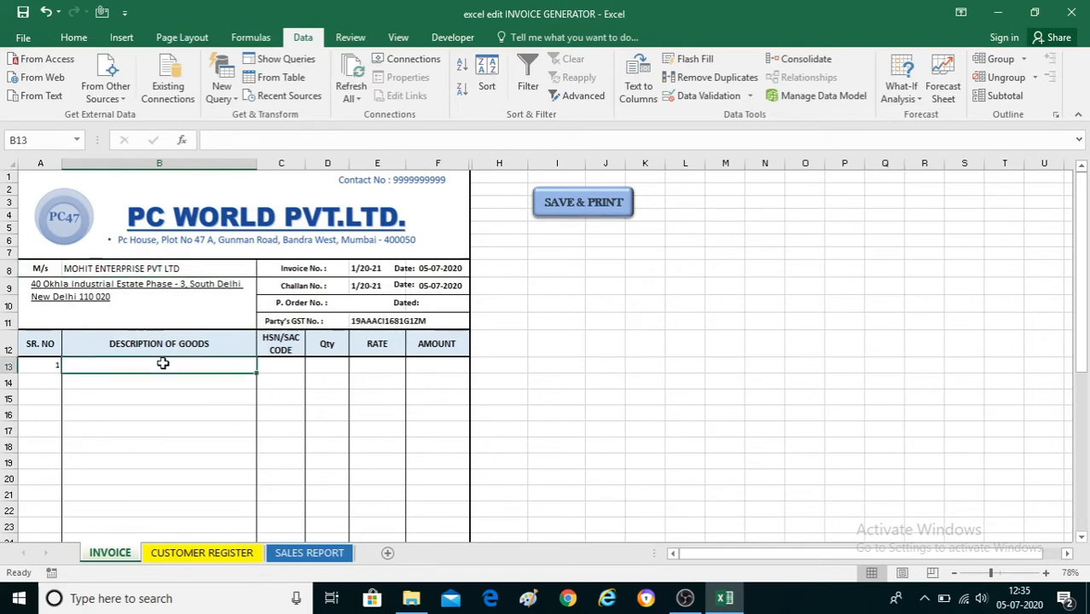
text(Sma)
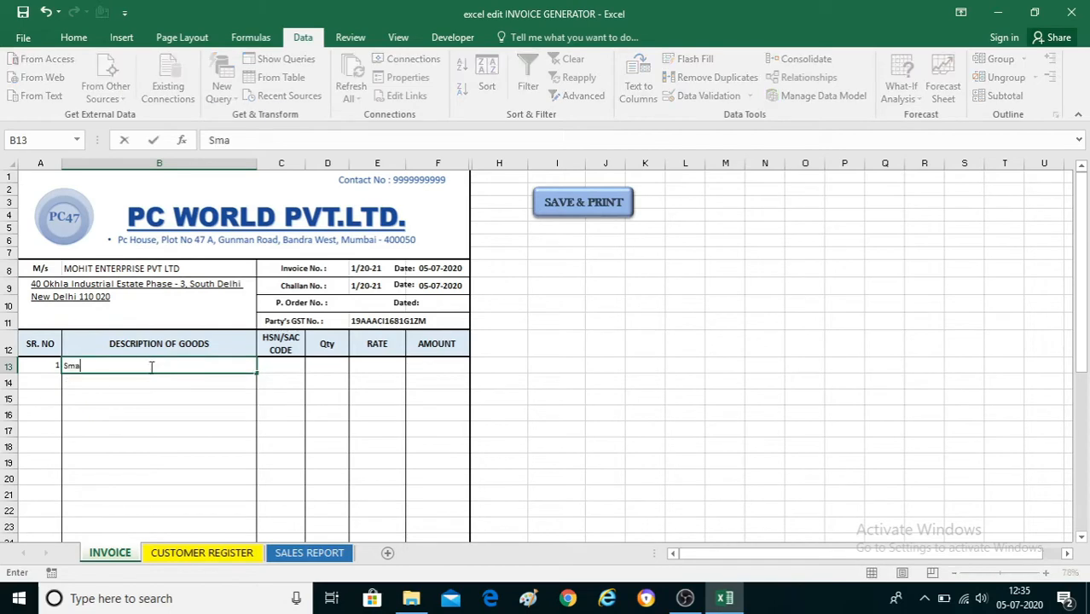
text(rtPhone)
key(Tab)
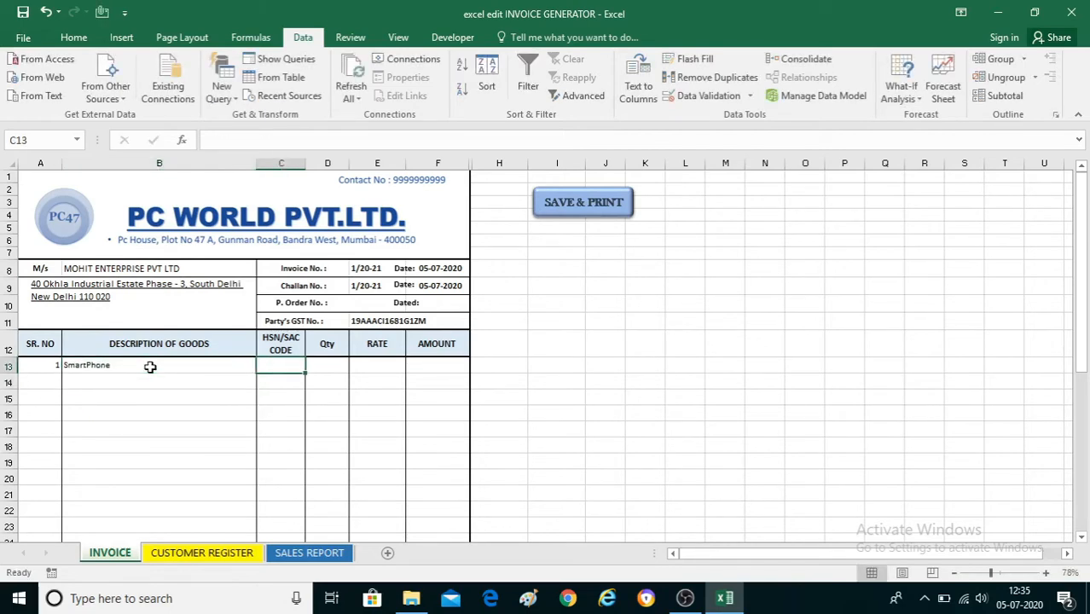
text(9999)
key(Tab)
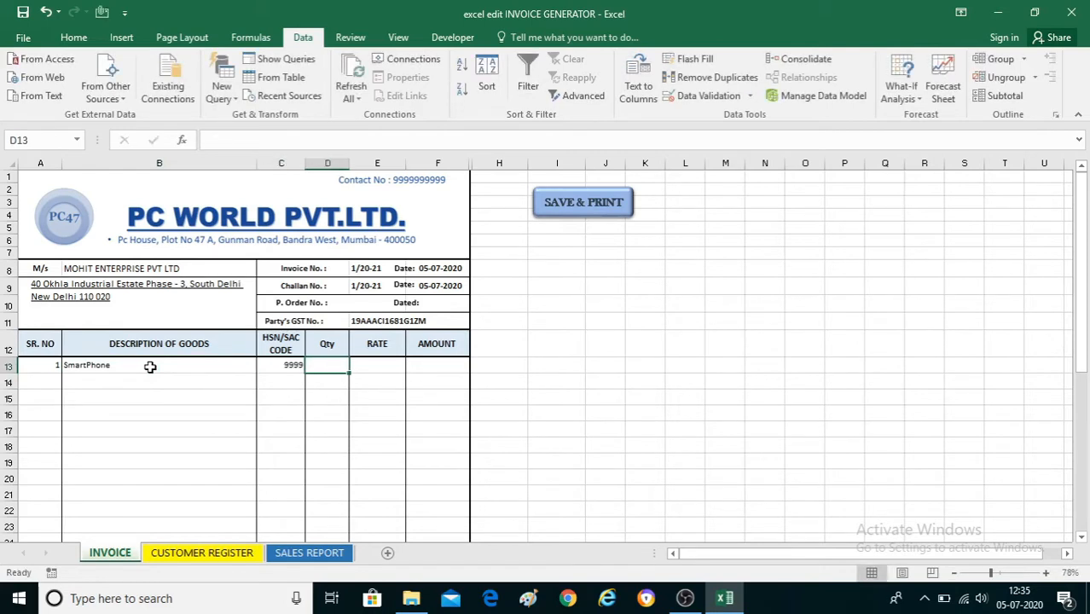
Enter a quantity of 2 and a rate of 25000 for the SmartPhone item.
text(2)
key(Tab)
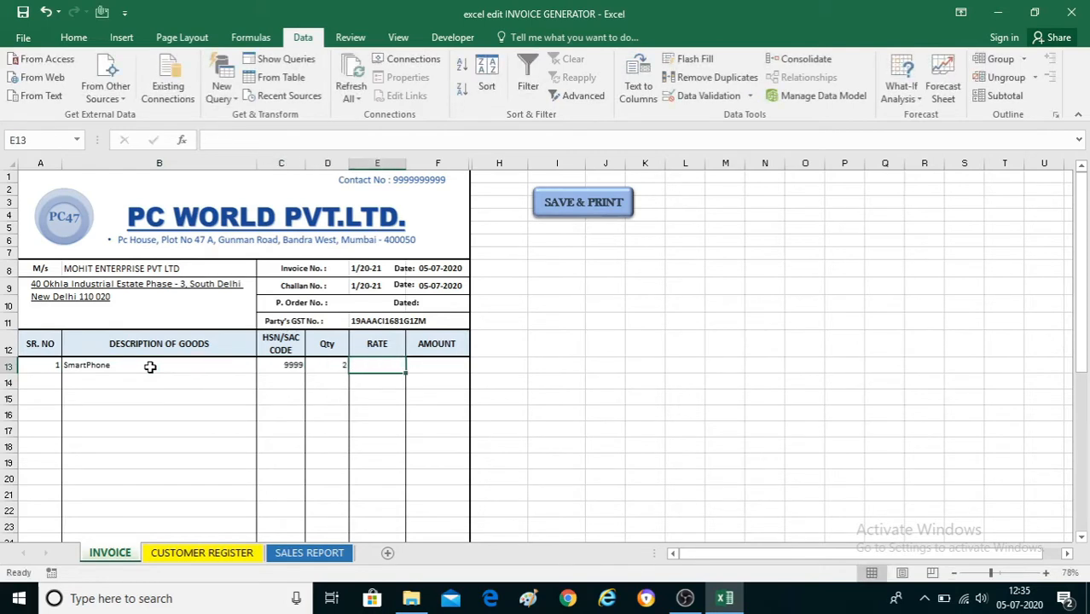
text(2)
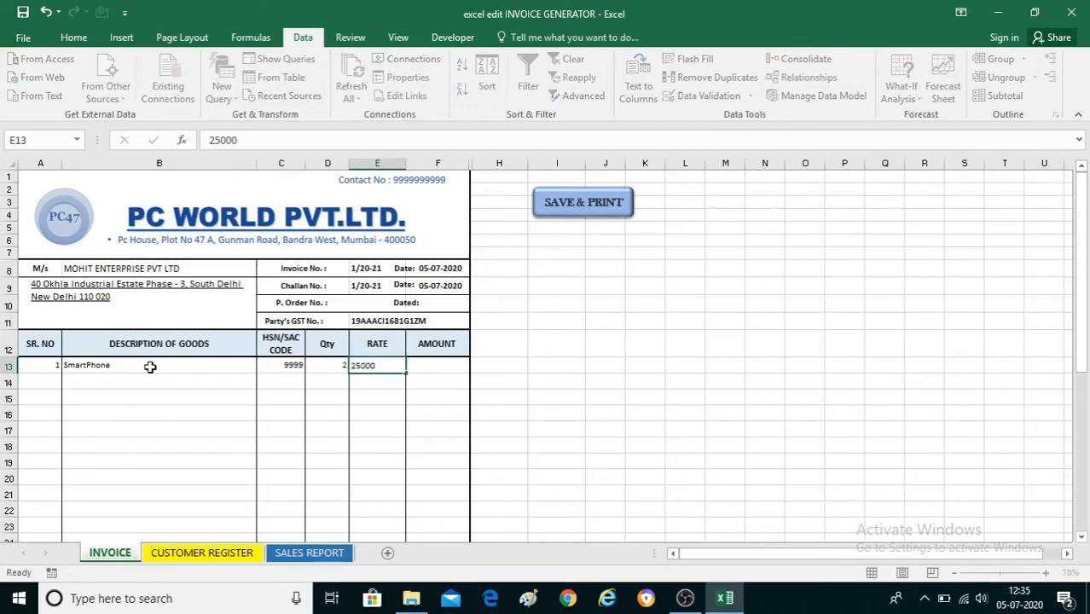
text(5000)
key(Return)
key(Right)
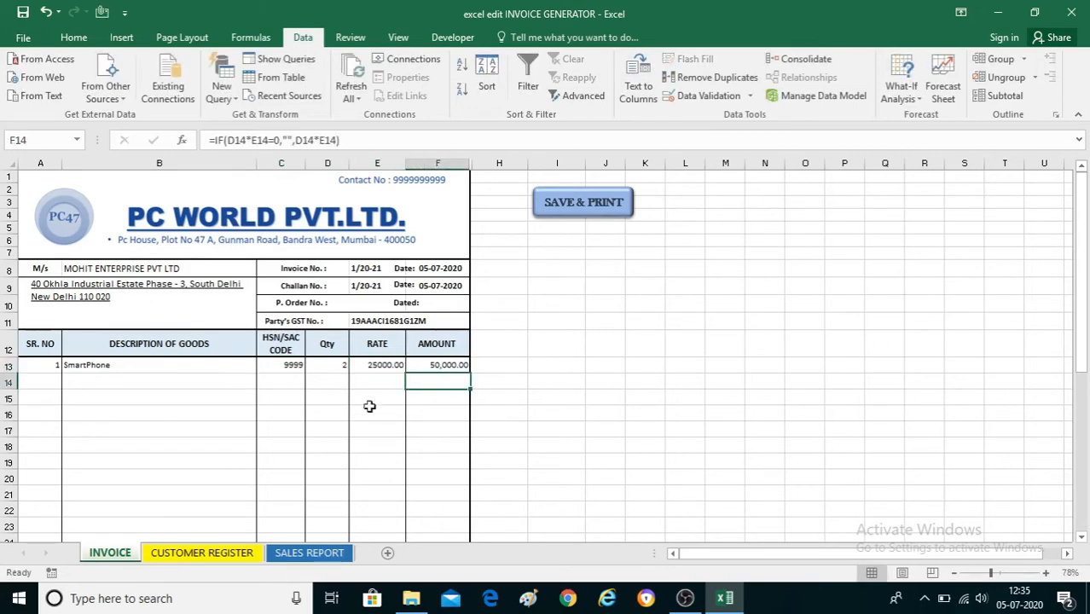
Inspect the formulas behind the CGST 9%, SGST 9% and IGST 18% amounts in the invoice's totals section.
scroll(394, 413, down, 3)
scroll(396, 416, down, 2)
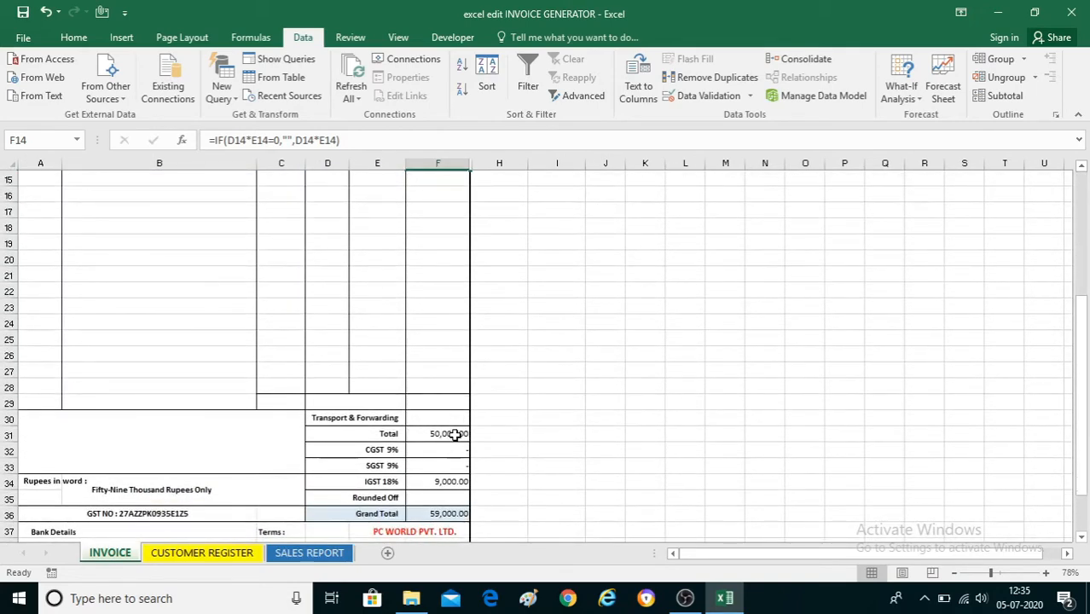
click(444, 452)
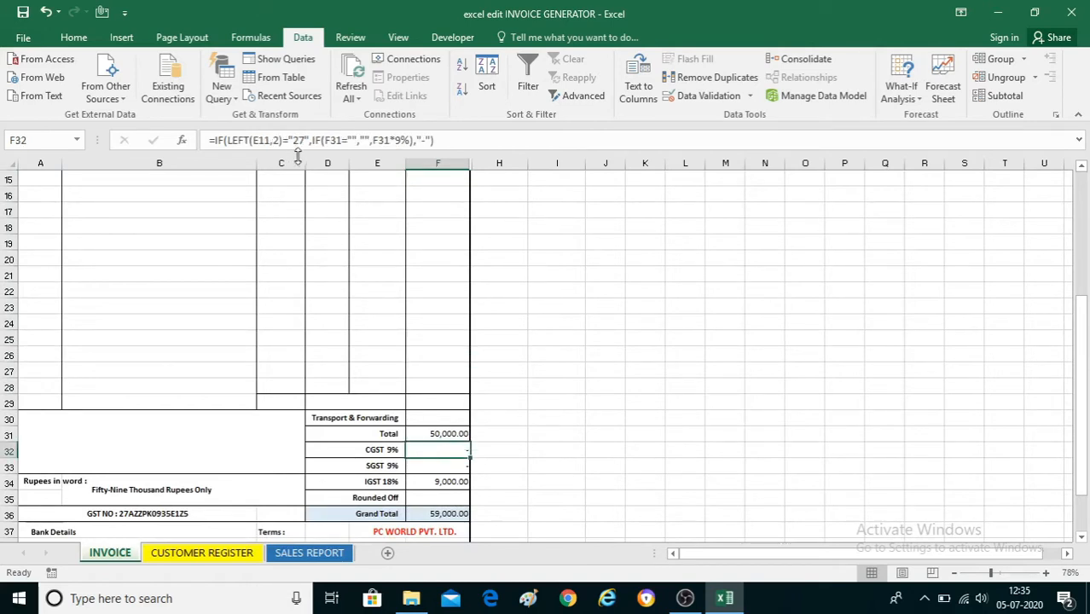
click(452, 465)
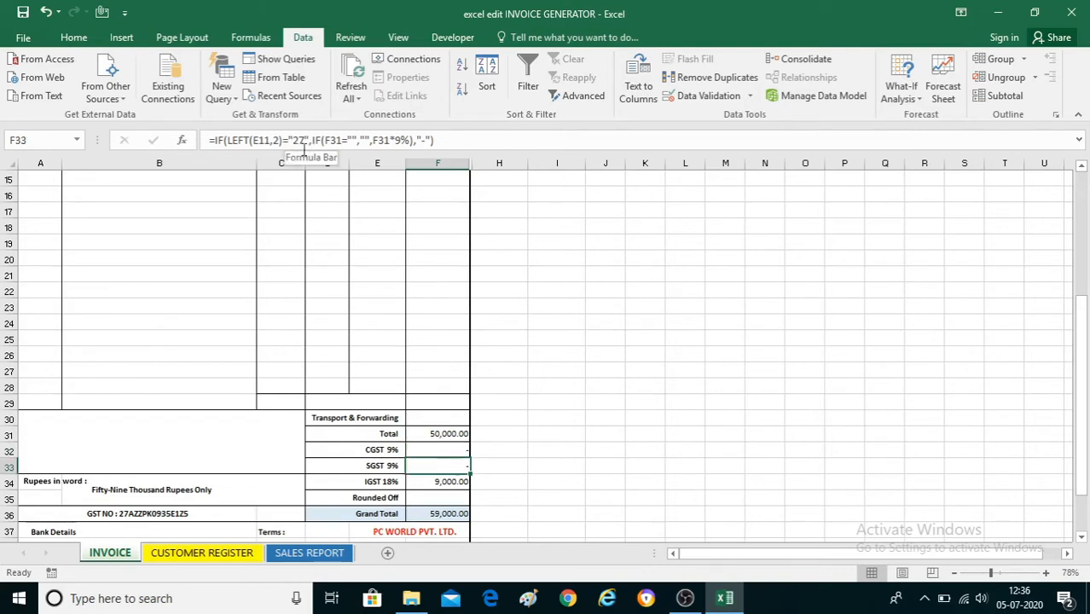
click(433, 481)
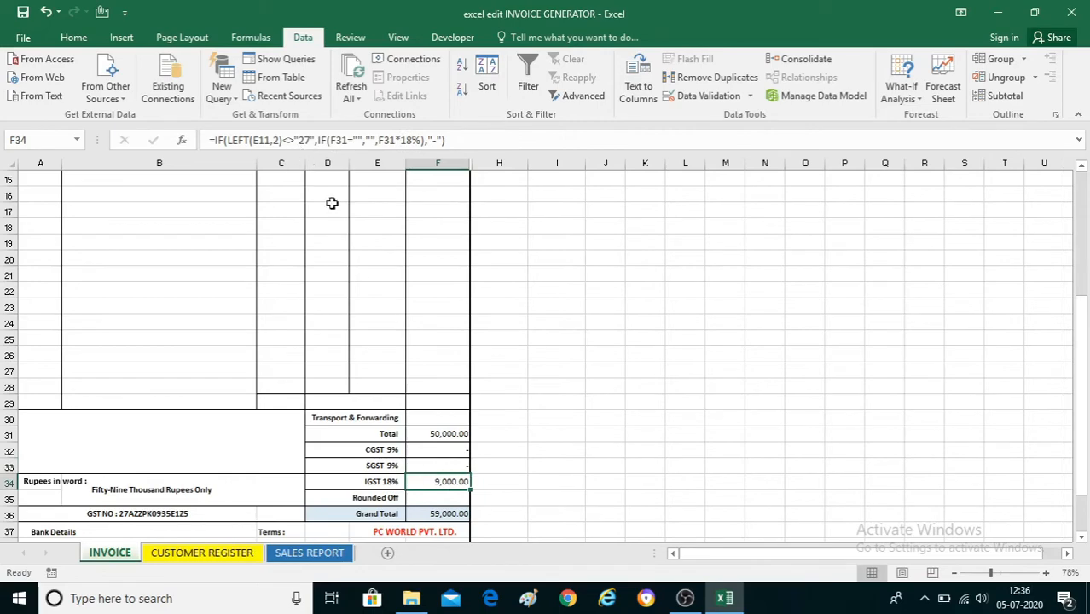
Check the party's GST number, then examine the Grand Total formula and the bank details area of the invoice.
scroll(360, 256, up, 2)
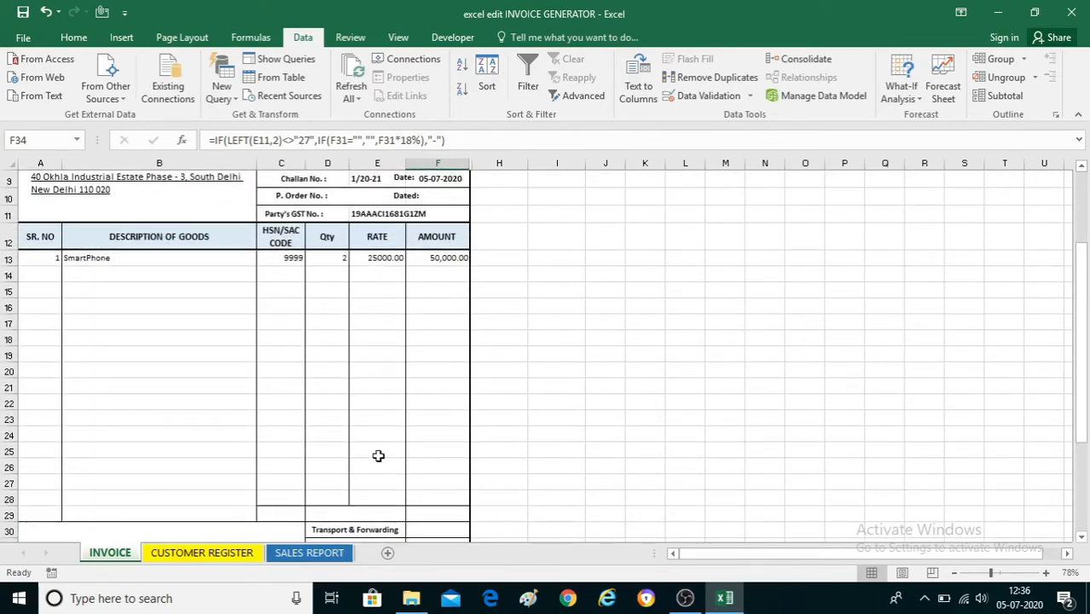
scroll(377, 456, down, 2)
scroll(377, 455, down, 2)
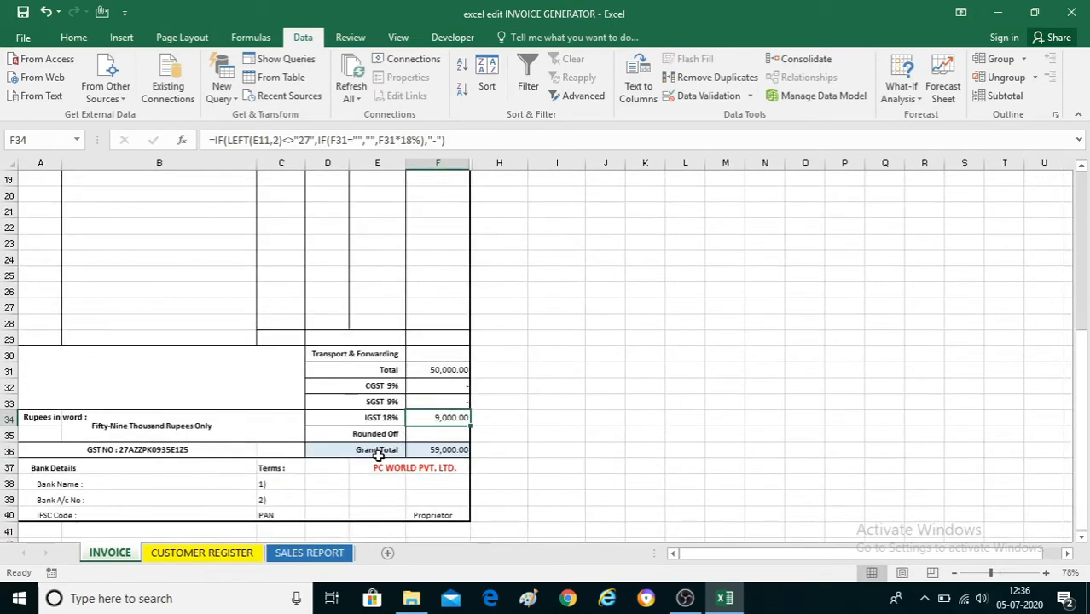
click(437, 449)
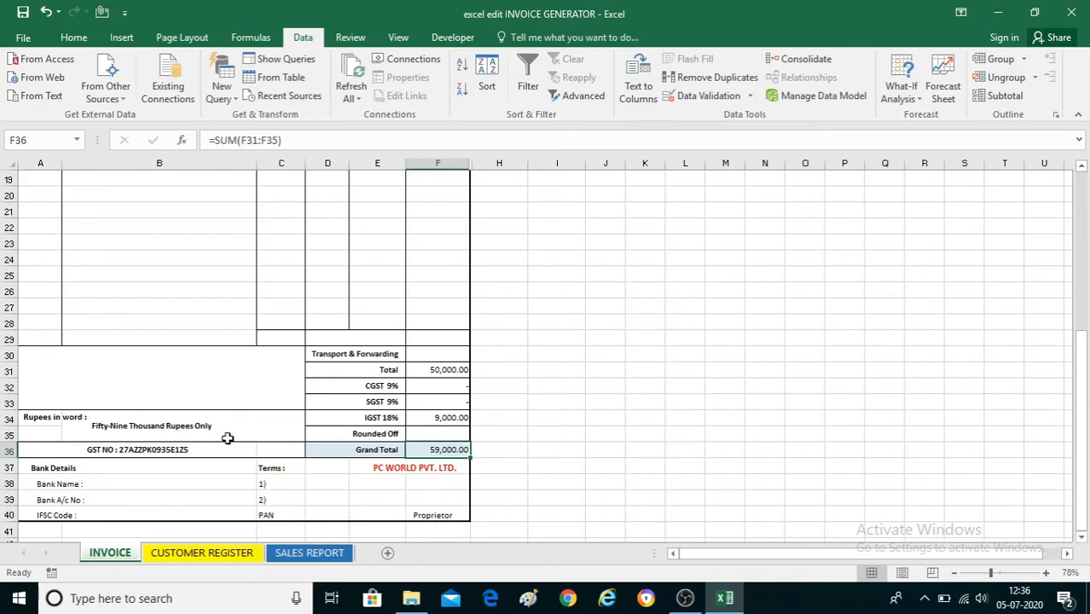
click(102, 485)
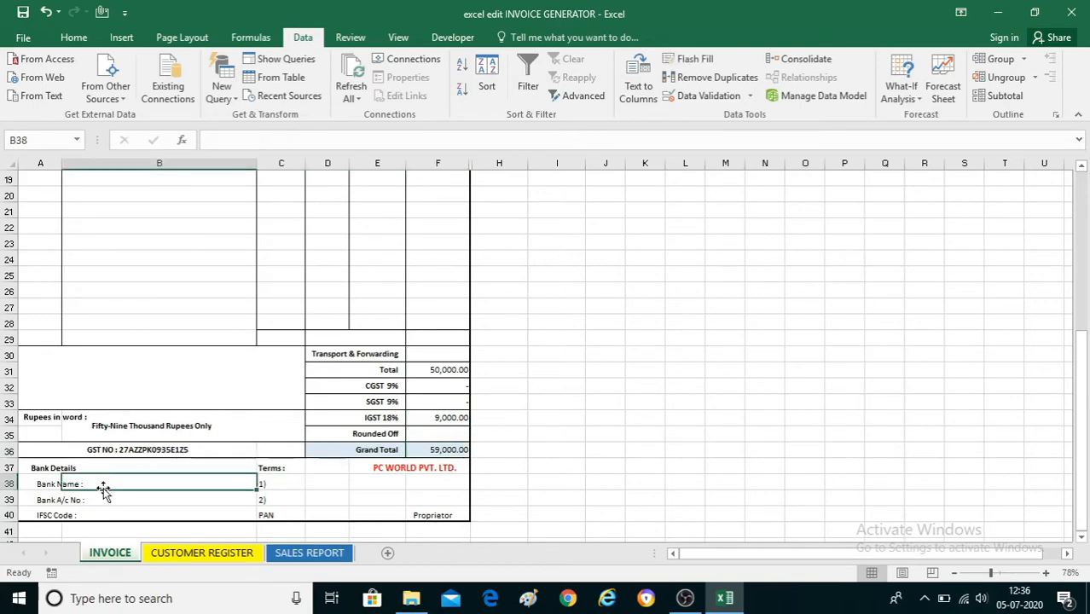
Save and print the completed invoice, review the generated PDF, then close it and dismiss the confirmation message.
scroll(307, 404, up, 6)
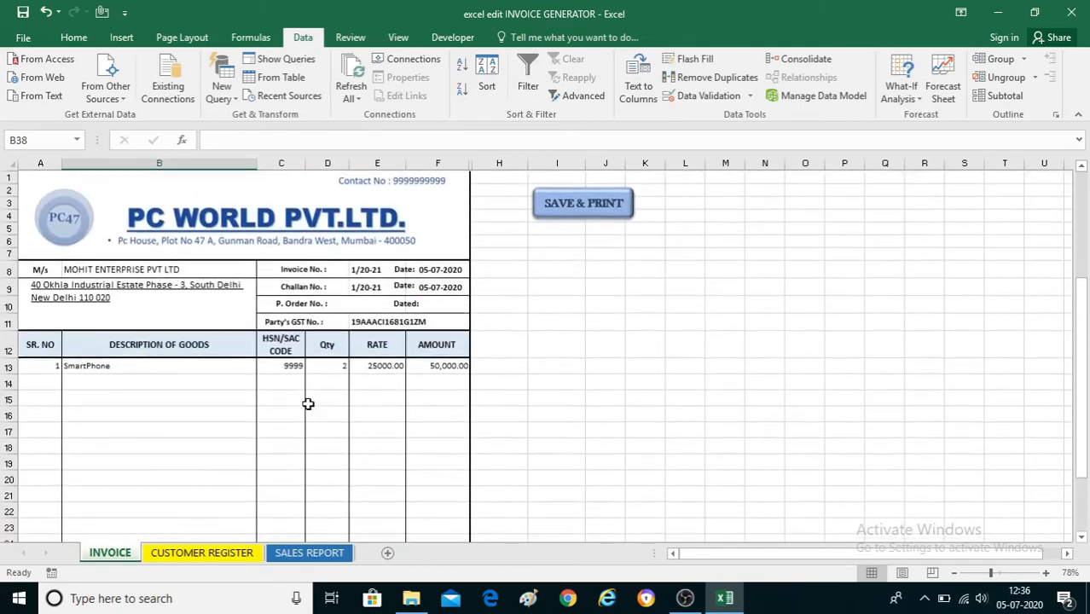
click(603, 207)
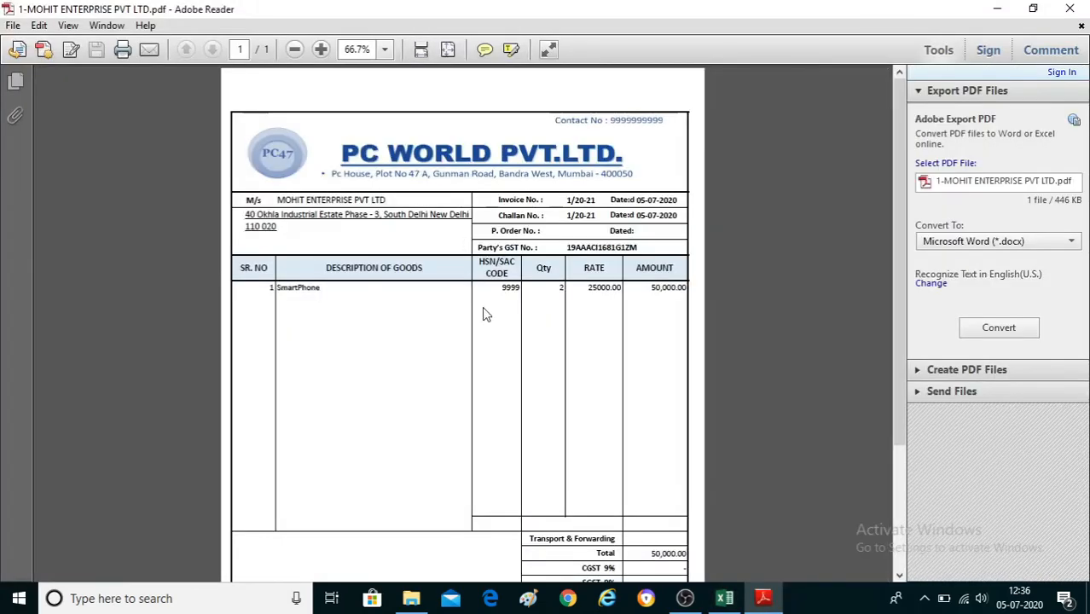
scroll(482, 311, down, 5)
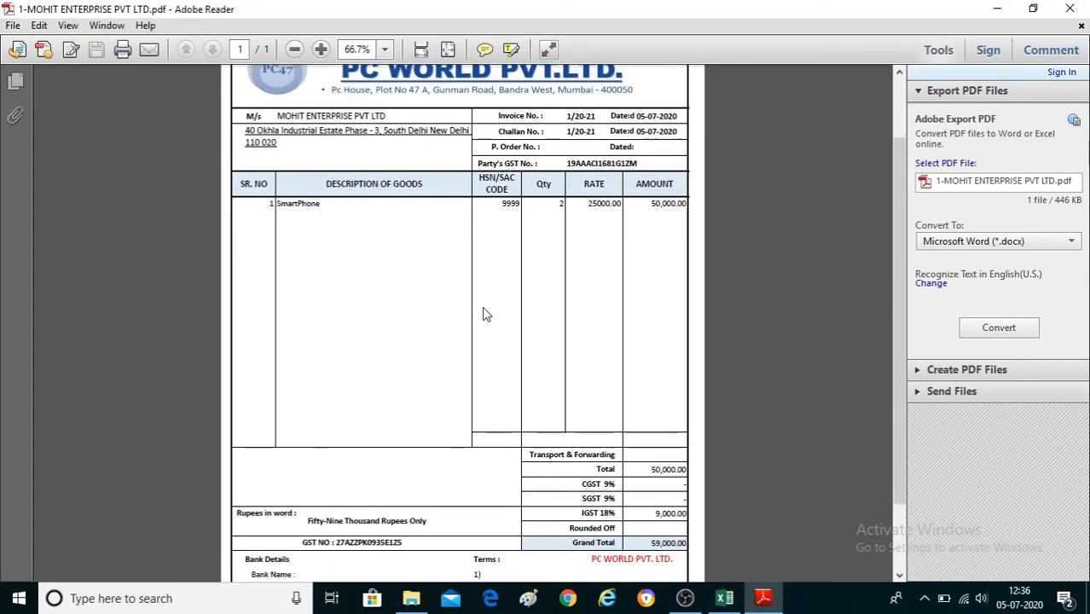
scroll(482, 314, down, 1)
scroll(482, 314, up, 5)
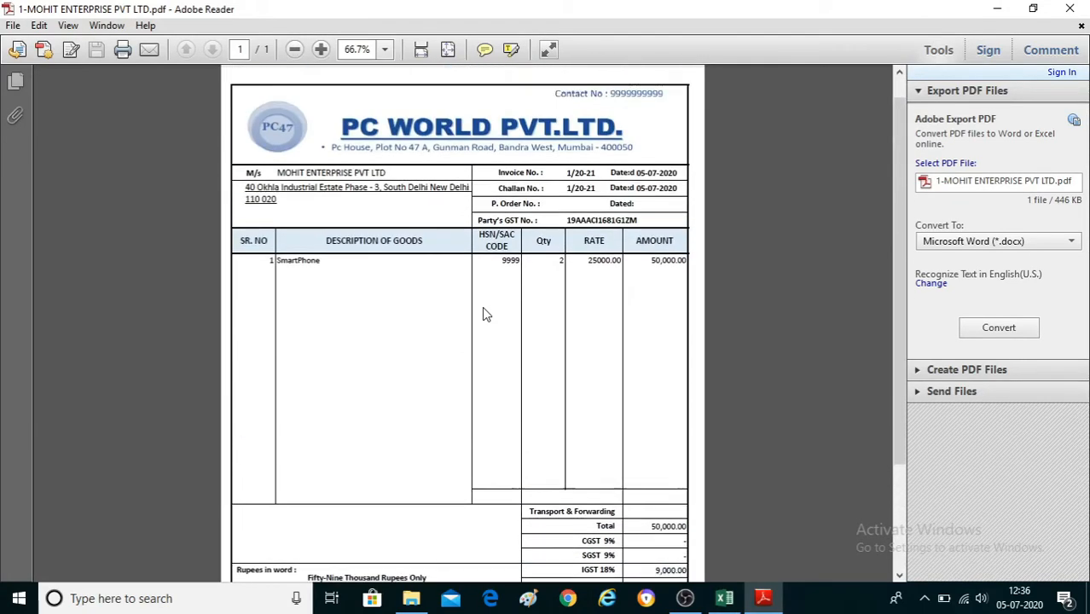
click(1069, 9)
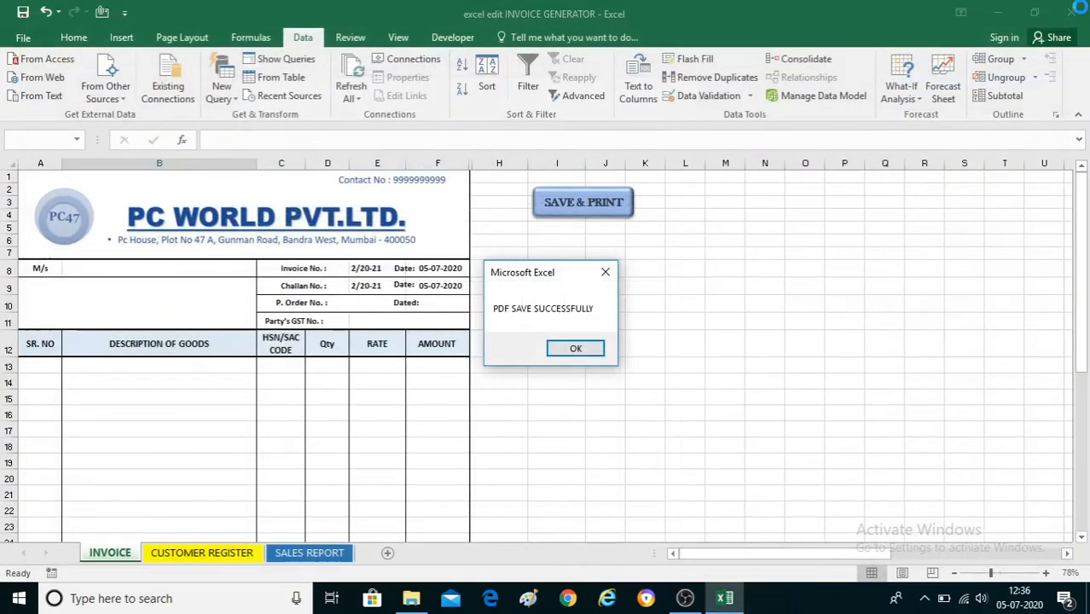
click(576, 349)
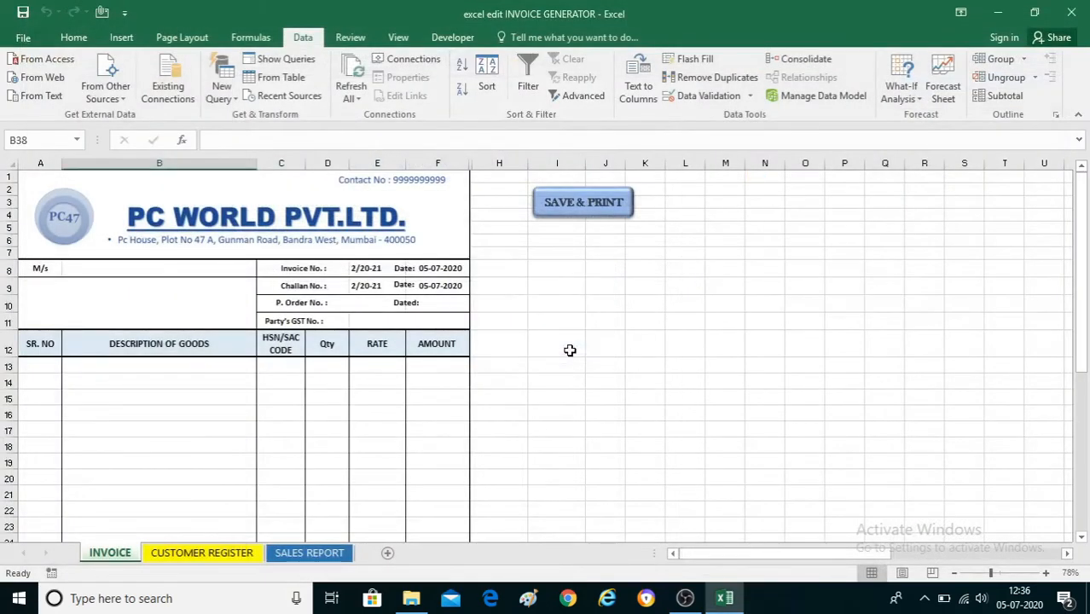
Examine the invoice and challan numbers of the first record in the SALES REPORT sheet.
click(322, 553)
key(Left)
key(Left)
key(Left)
key(Left)
key(Left)
key(Left)
key(Left)
key(Left)
key(Left)
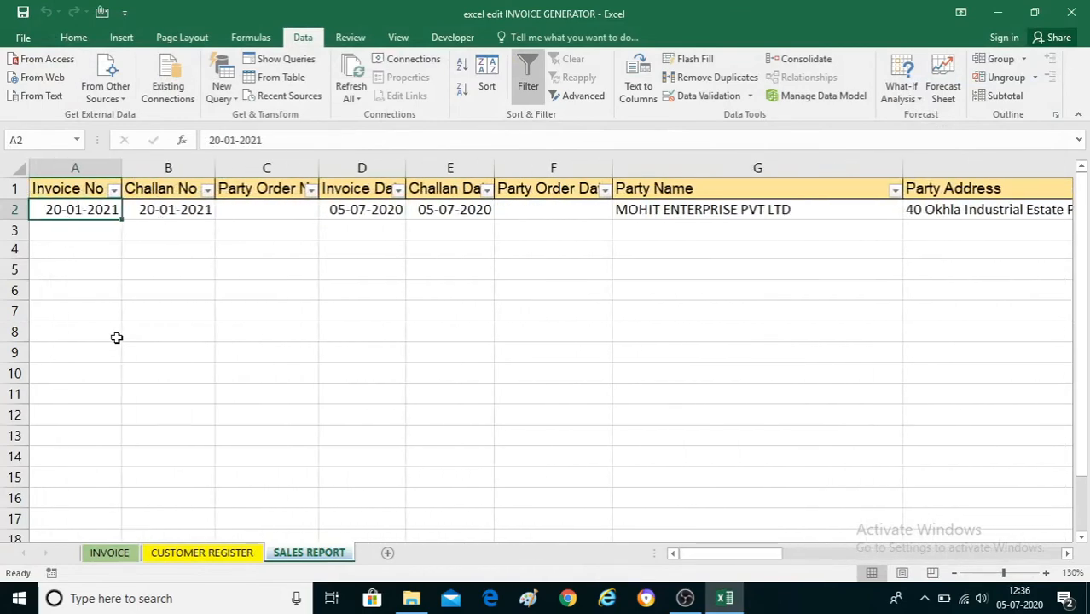
key(Right)
ctrl+scroll(117, 337, down, 3)
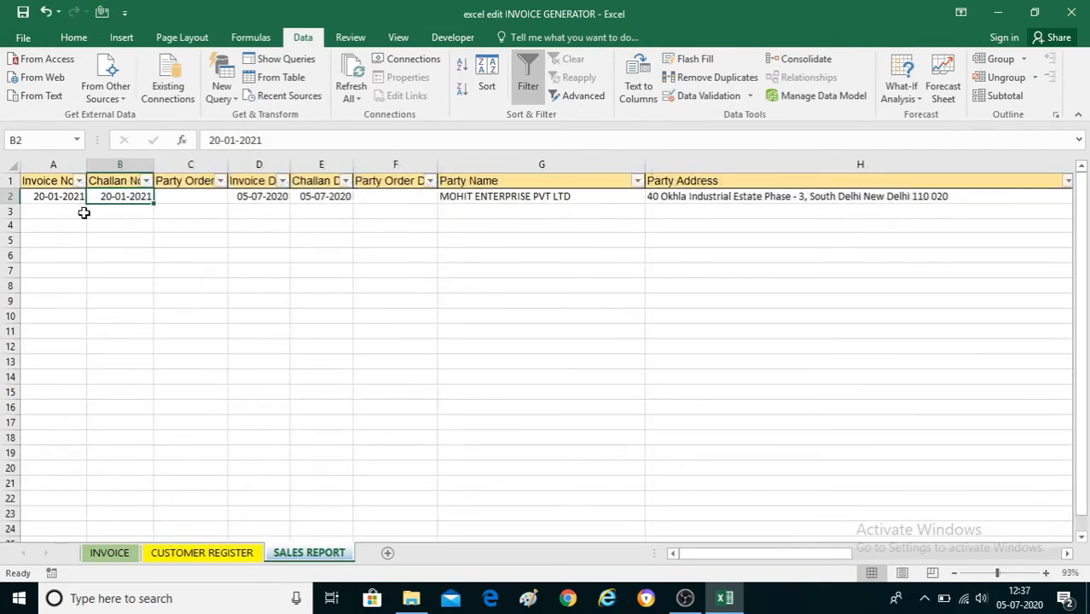
Review the rest of the sales record, including the party details, GST number, invoice link and amount.
key(Right)
key(Right)
key(Right)
key(Right)
key(Right)
key(Right)
key(Right)
key(Right)
key(Right)
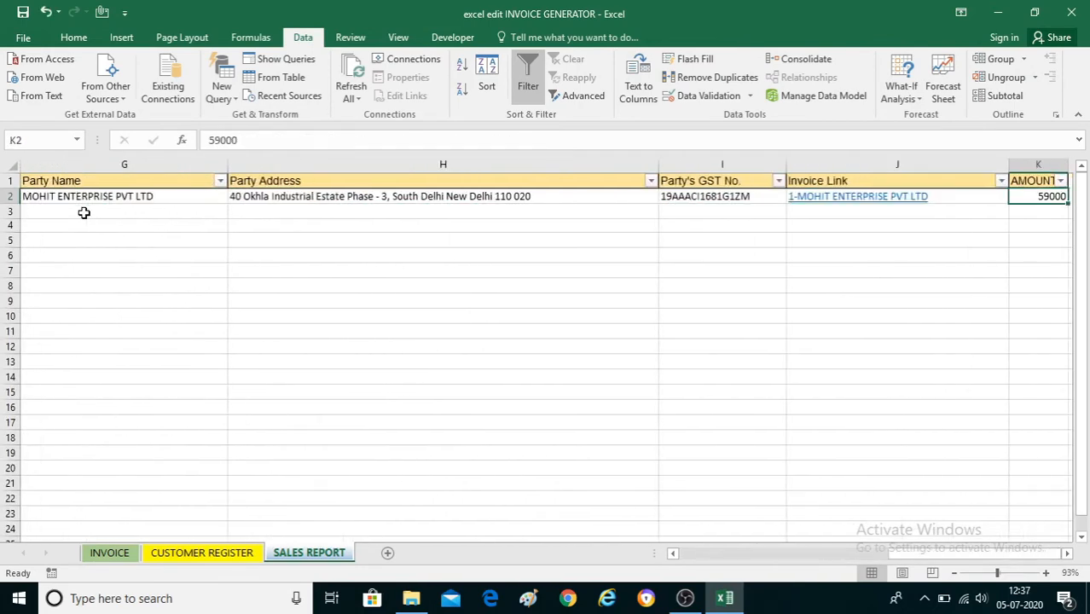
key(Right)
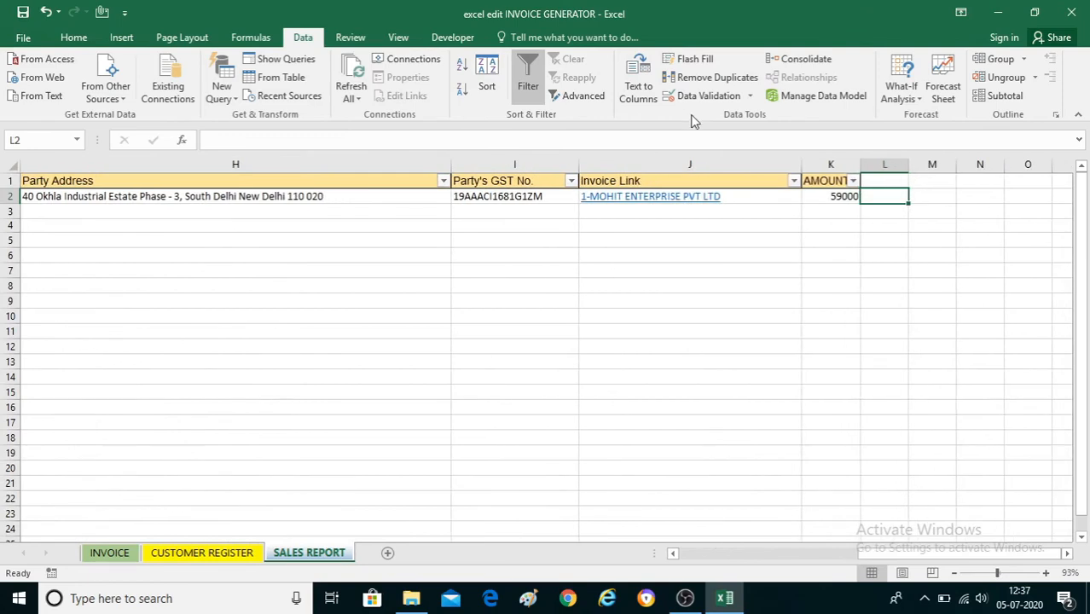
click(714, 210)
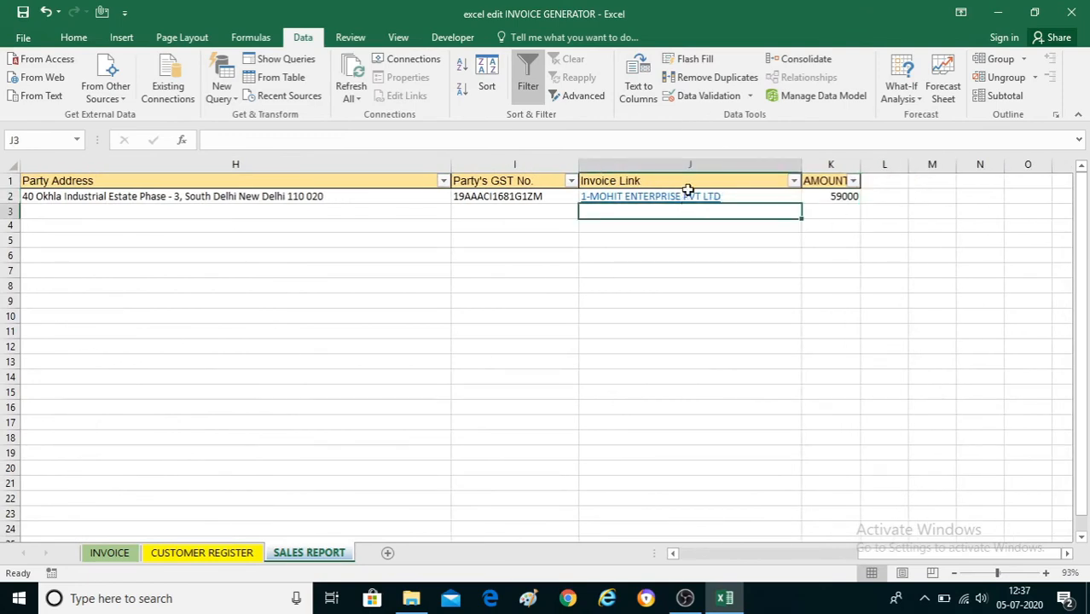
click(758, 195)
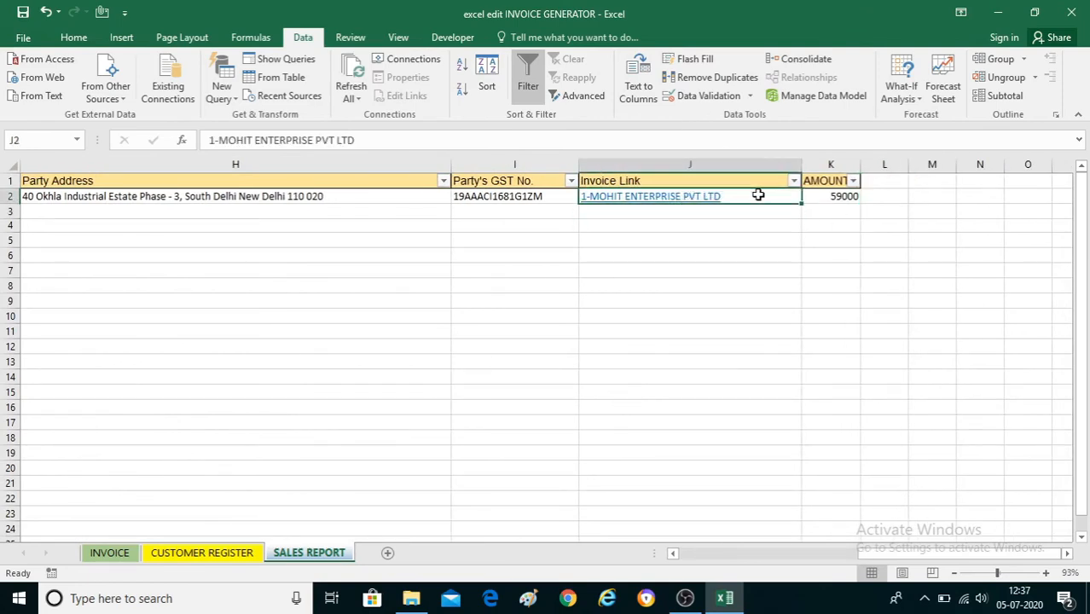
Switch to File Explorer, view the 1-MOHIT ENTERPRISE PVT LTD PDF in the INVOICE PDF folder, and close it.
key(alt+Tab)
key(alt+Tab)
key(alt+Tab)
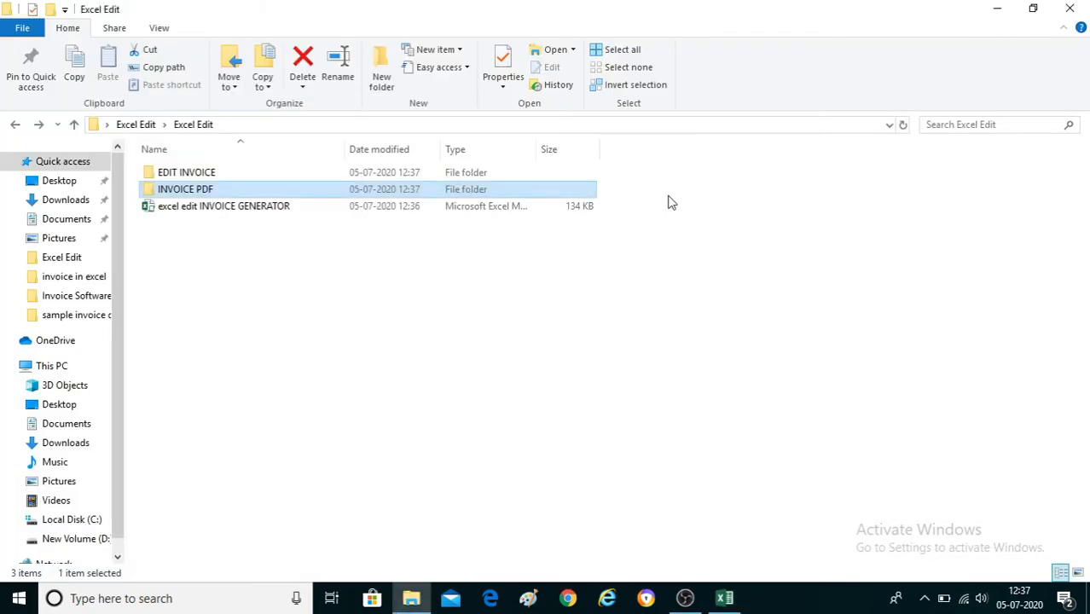
double_click(247, 192)
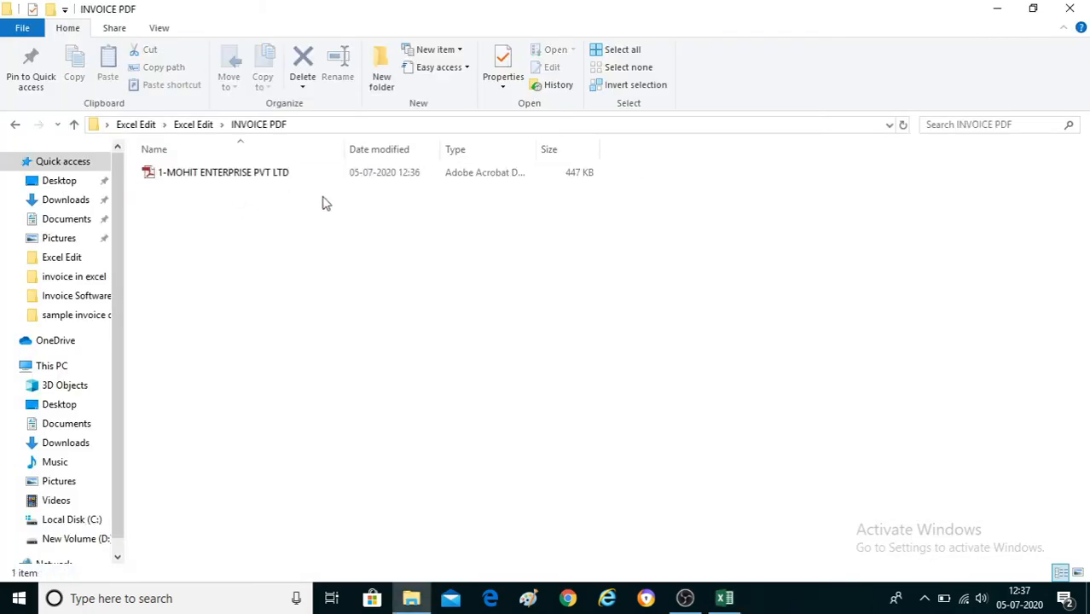
click(305, 174)
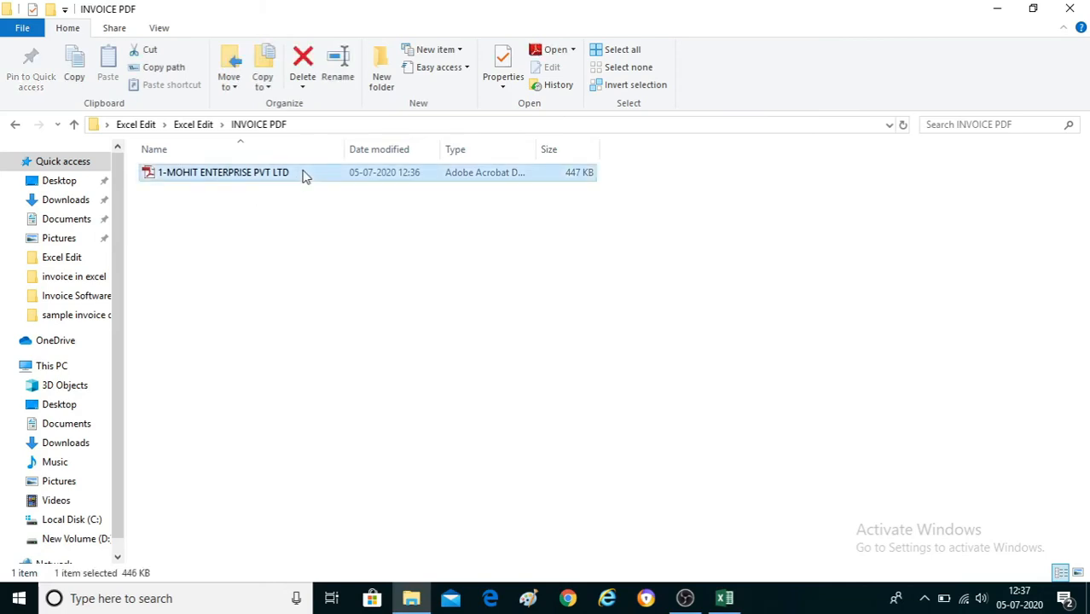
double_click(305, 174)
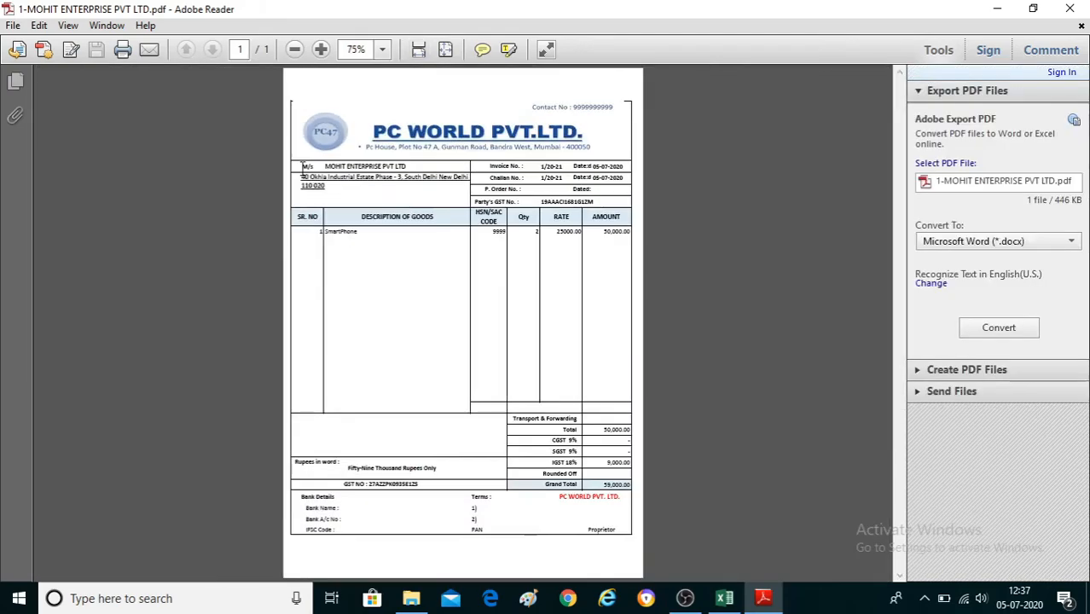
click(1069, 9)
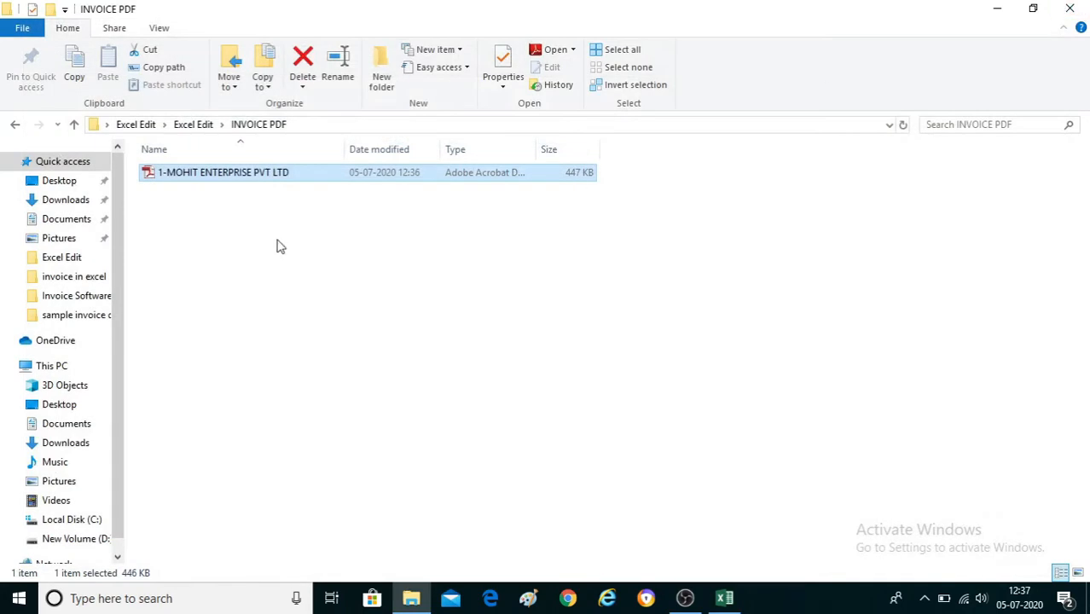
Open the 1-MOHIT ENTERPRISE PVT LTD workbook from the EDIT INVOICE folder, review the invoice, and close it without saving.
click(12, 127)
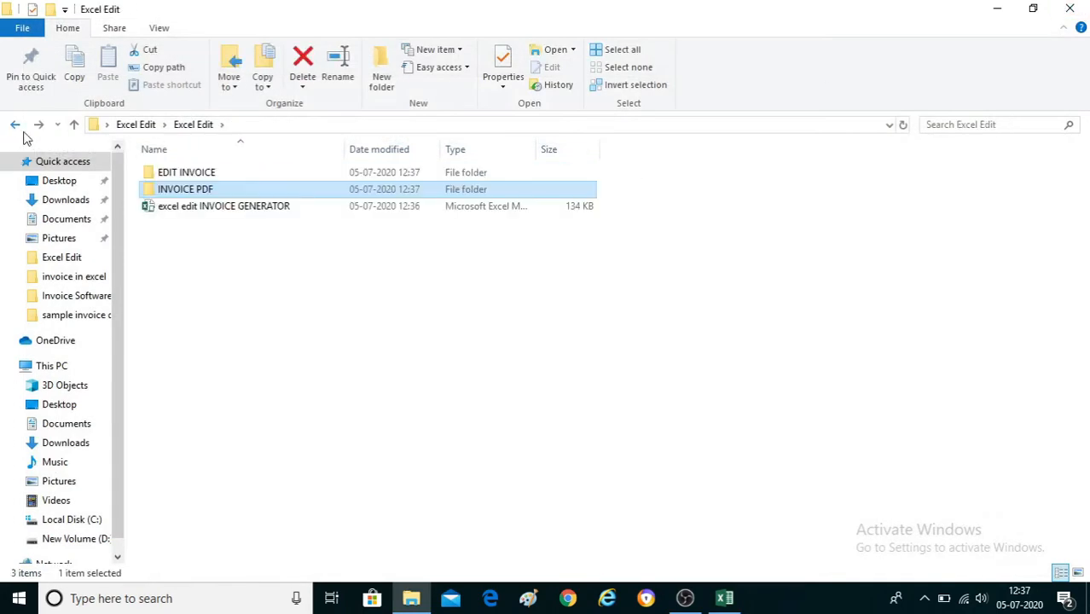
double_click(248, 177)
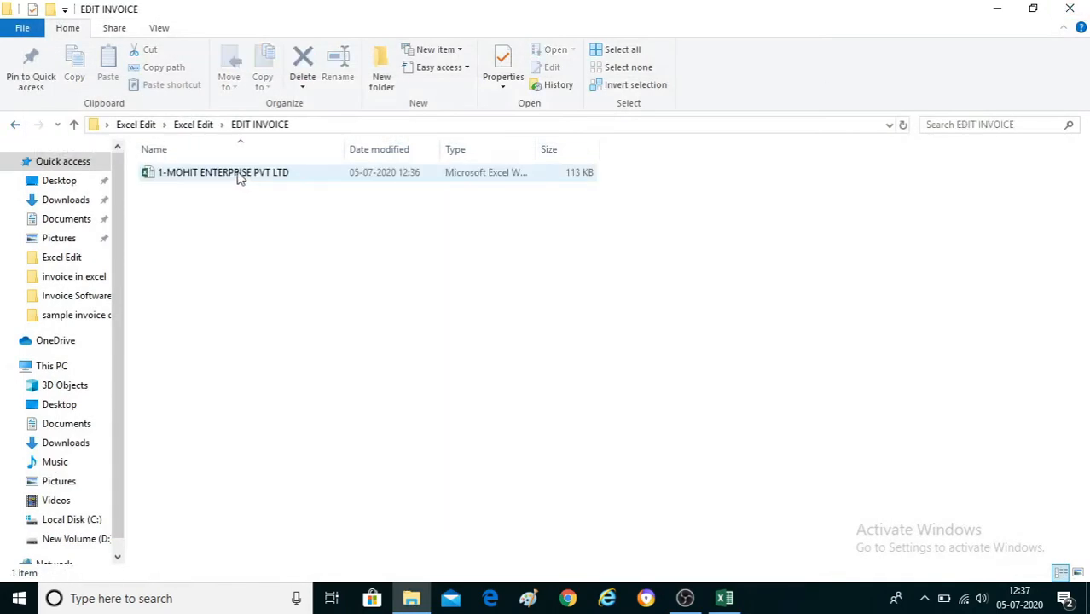
double_click(239, 178)
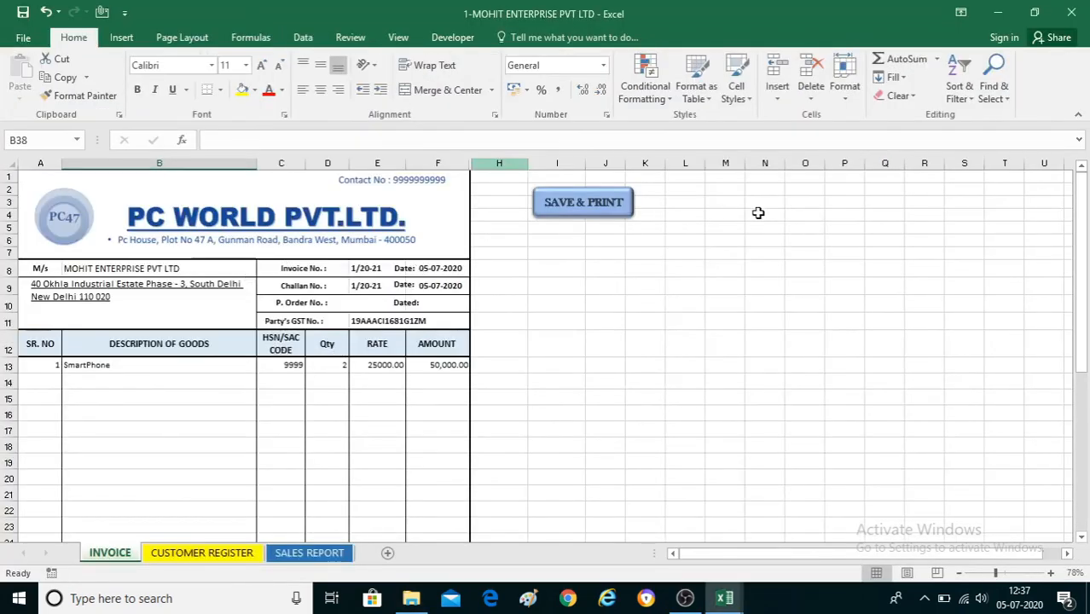
scroll(605, 378, down, 1)
scroll(604, 378, down, 3)
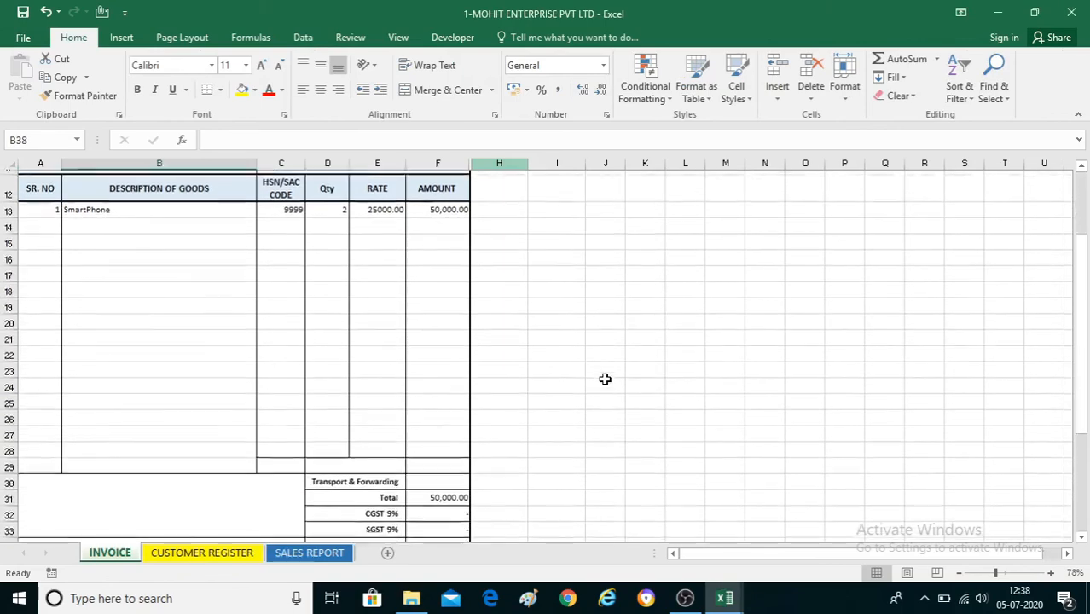
scroll(604, 378, up, 4)
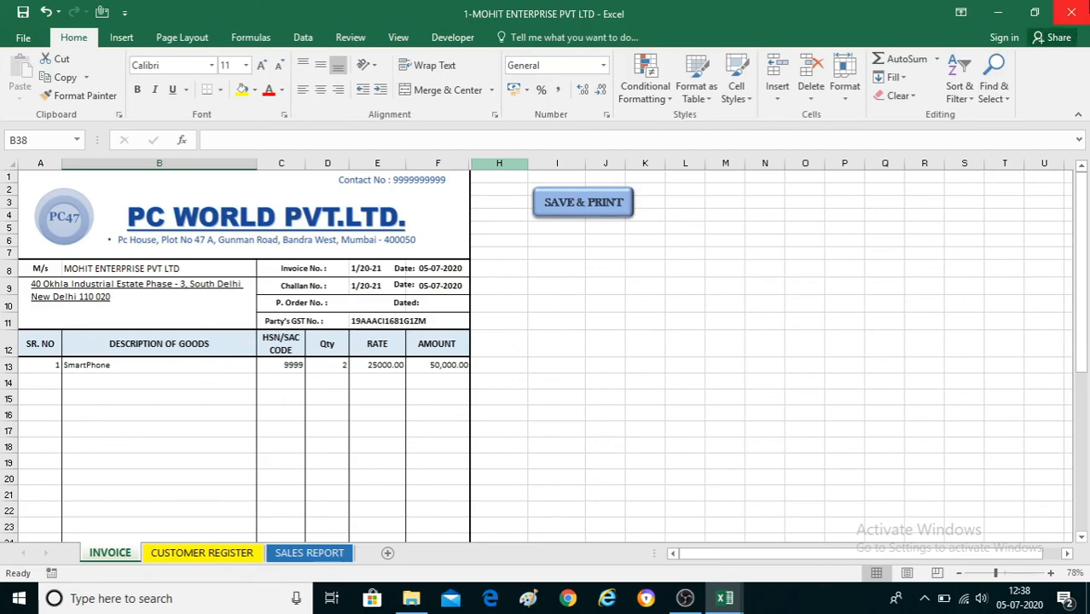
click(1081, 10)
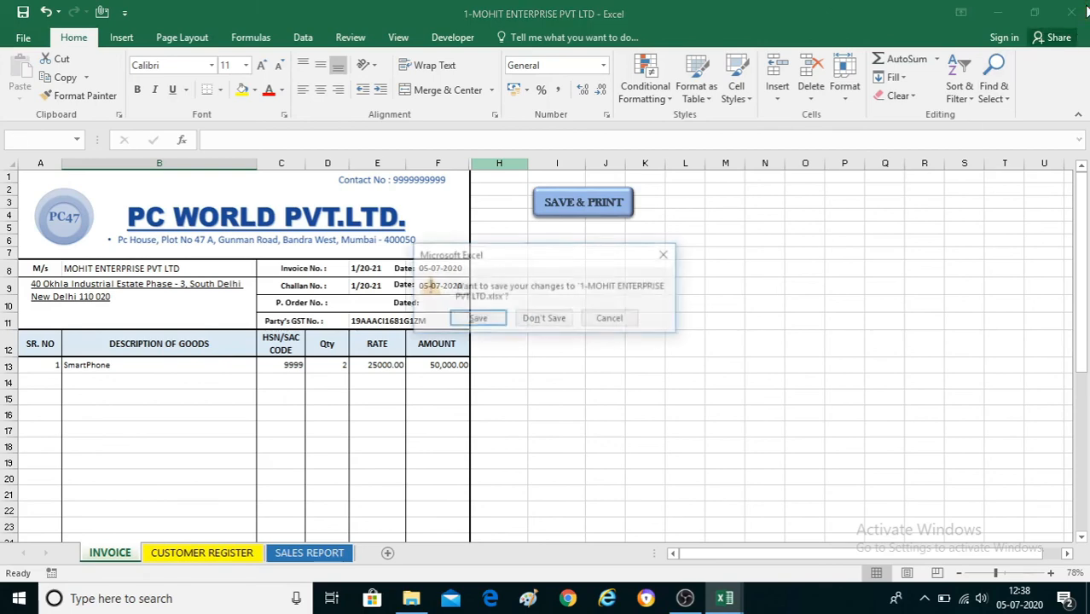
click(553, 319)
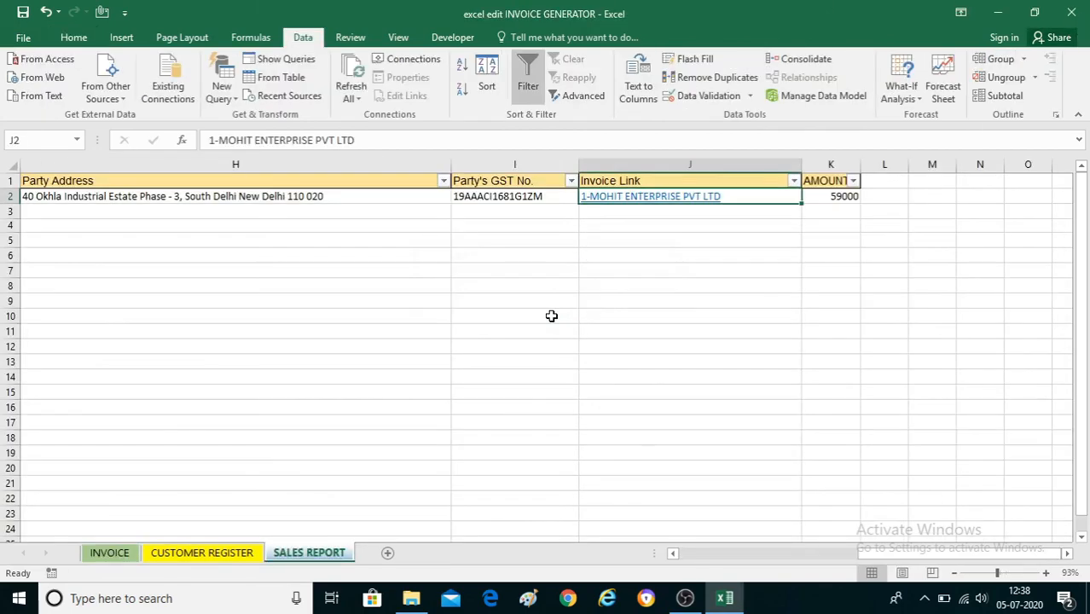
Look back over the sales record to its invoice number, then return to the INVOICE sheet.
key(Left)
key(Left)
key(Left)
key(Left)
key(Left)
key(Left)
key(Left)
key(Left)
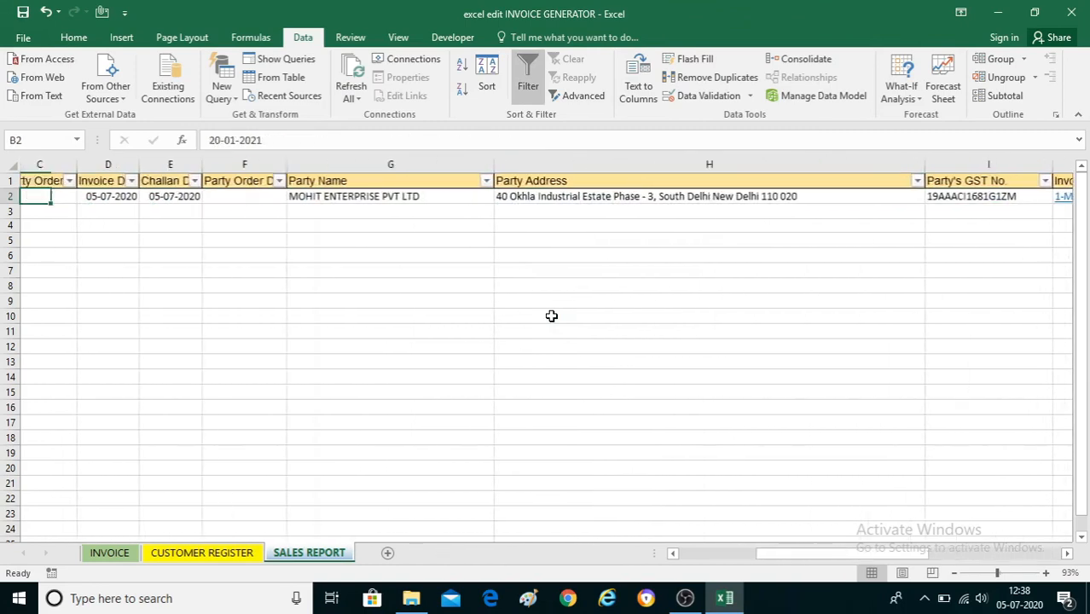
key(Left)
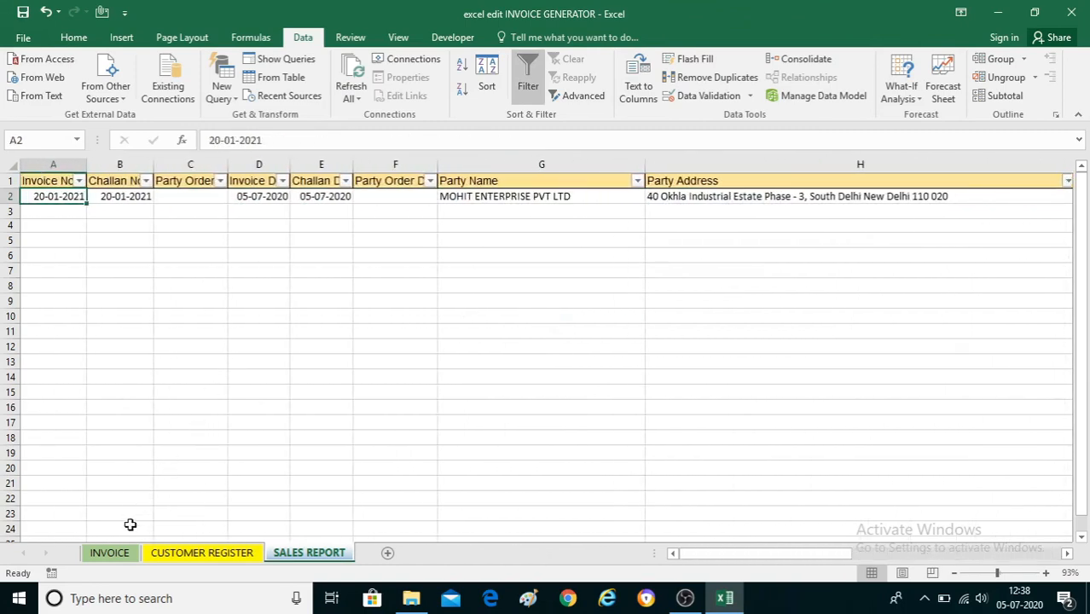
click(124, 553)
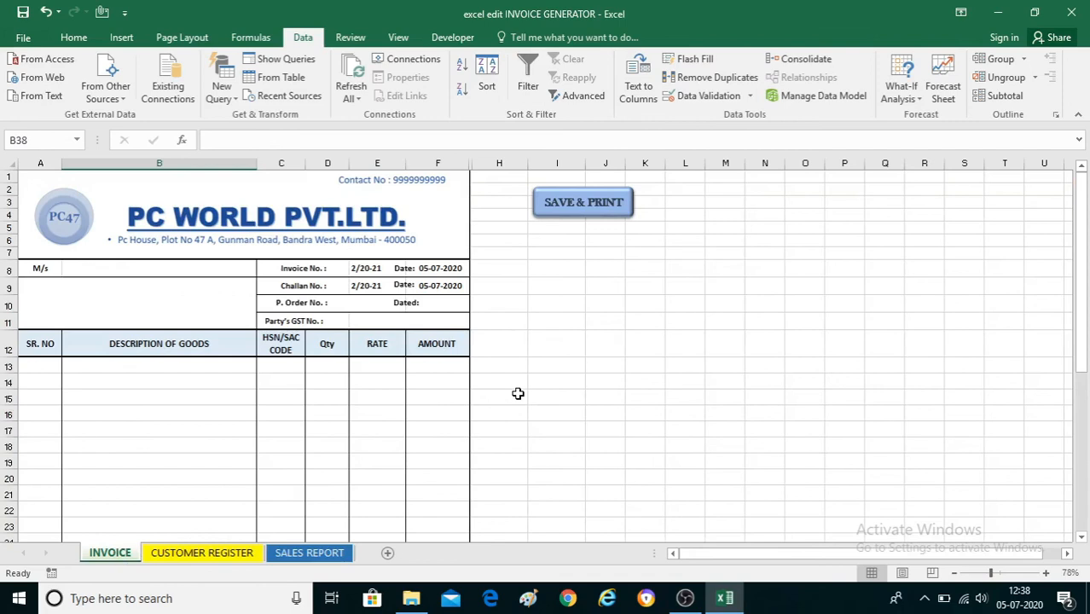